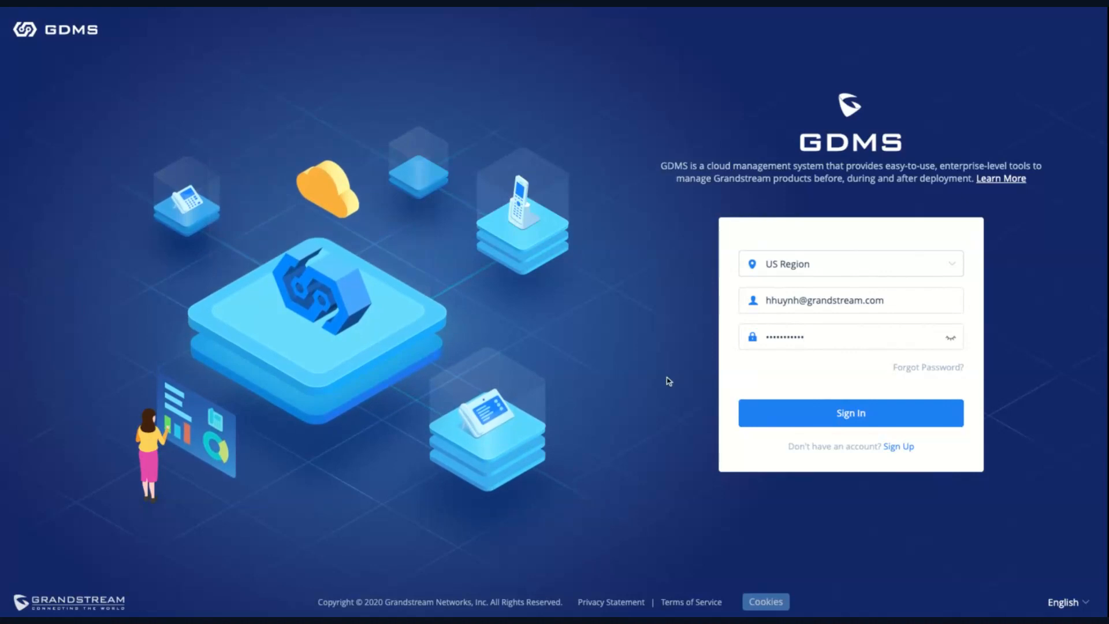
Sign in to the US Region with the prefilled account credentials and open the API Developer page
{"action": "left_click", "coordinate": [860, 410]}
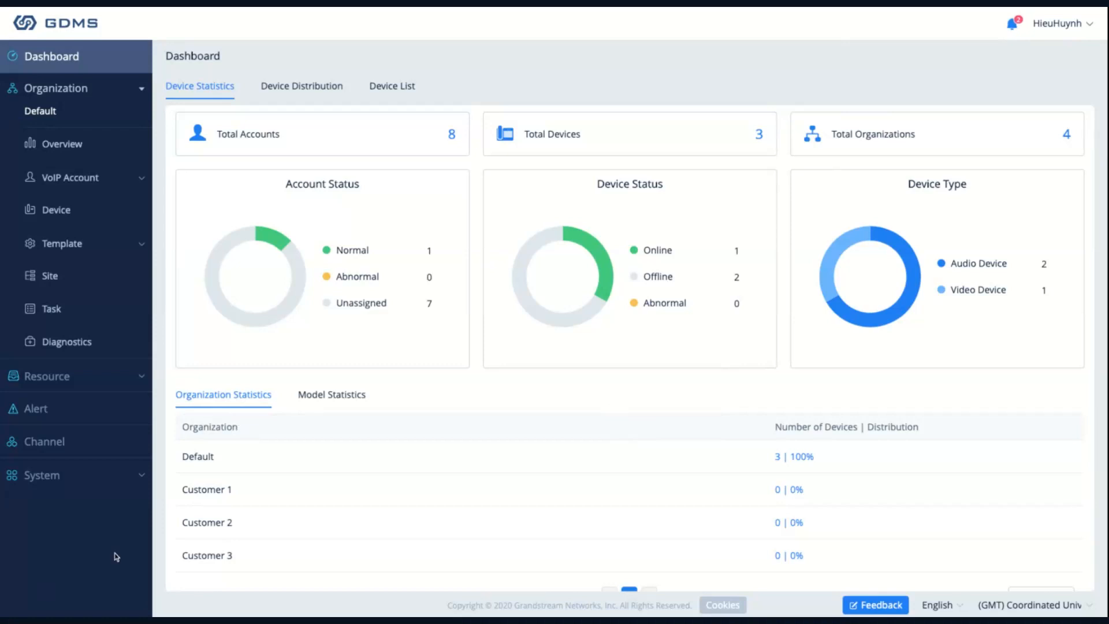
{"action": "left_click", "coordinate": [135, 485]}
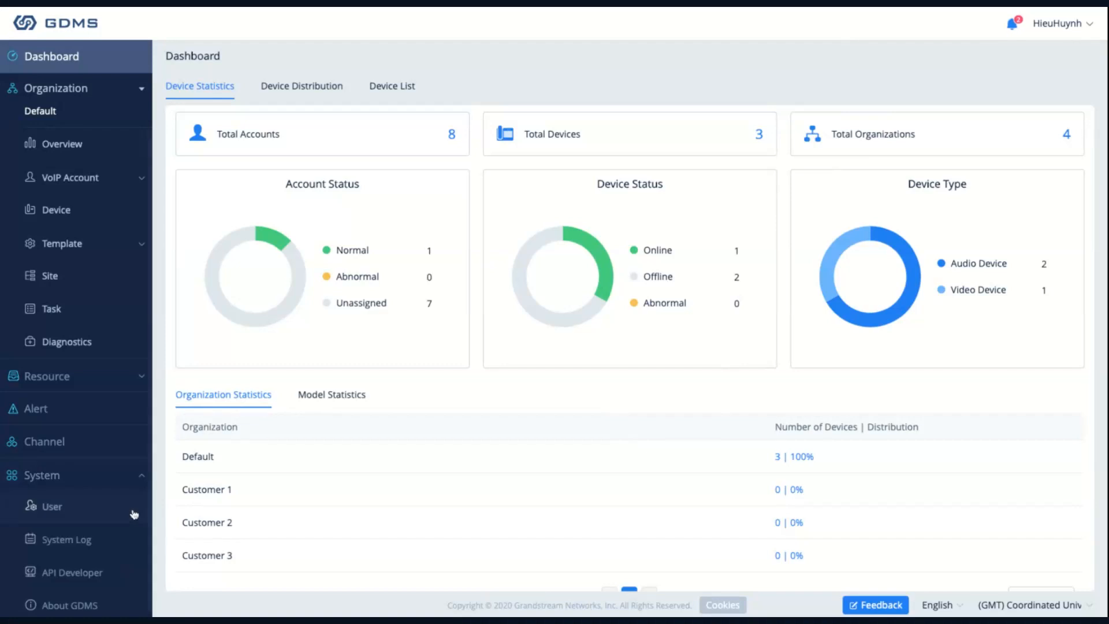
{"action": "left_click", "coordinate": [67, 573]}
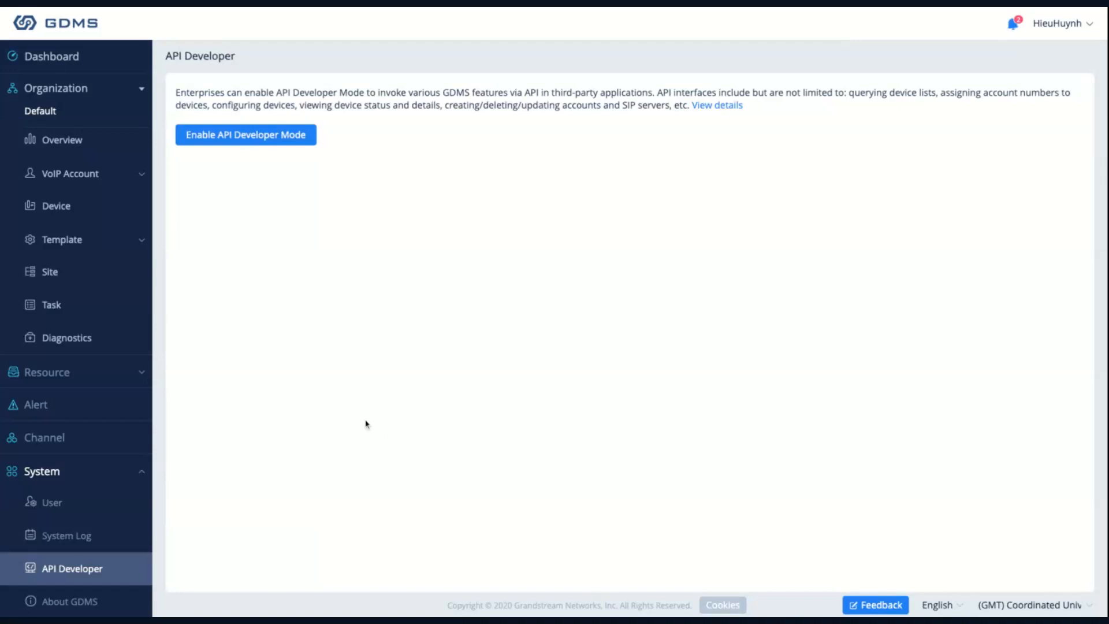
Review the Default organization's overview and site statistics, and view the list of available organizations
{"action": "left_click", "coordinate": [87, 143]}
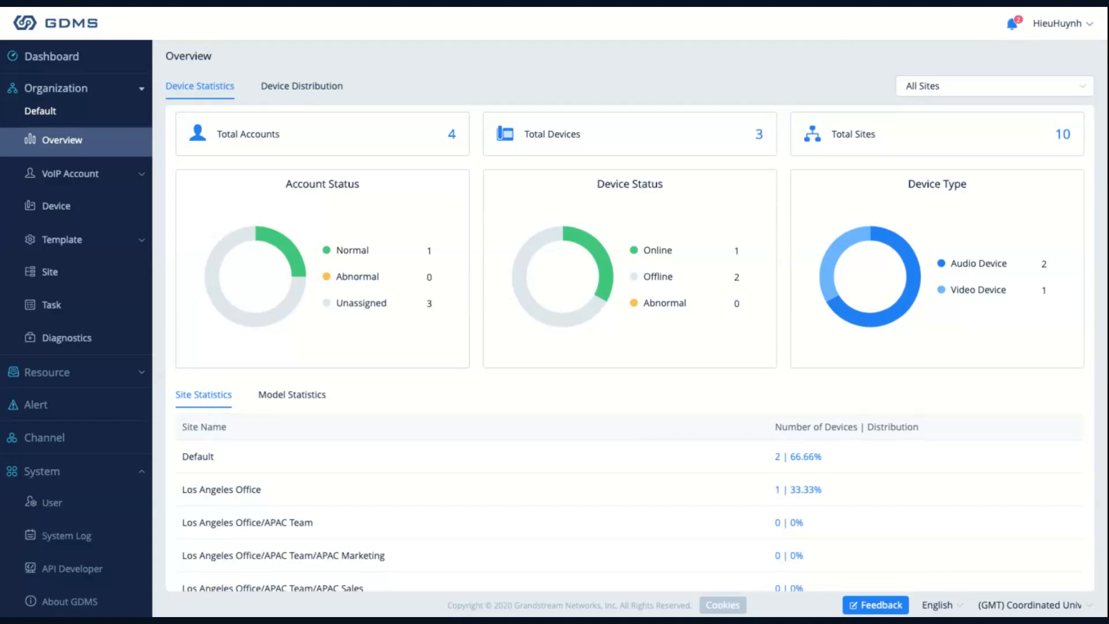
{"action": "scroll", "coordinate": [514, 466], "scroll_direction": "down", "scroll_amount": 3}
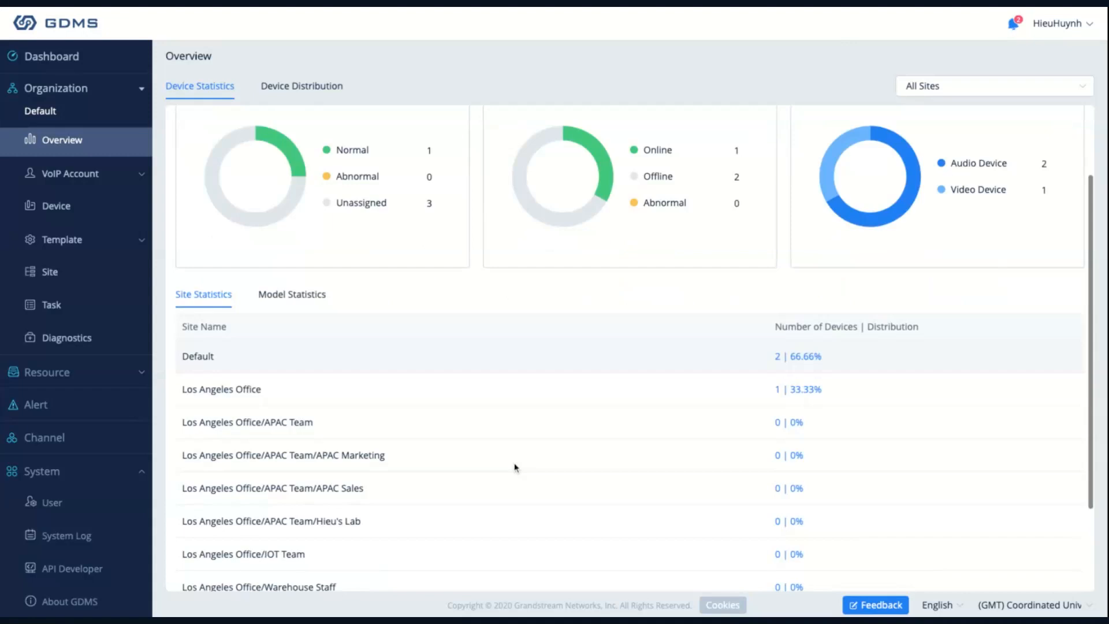
{"action": "scroll", "coordinate": [552, 491], "scroll_direction": "up", "scroll_amount": 3}
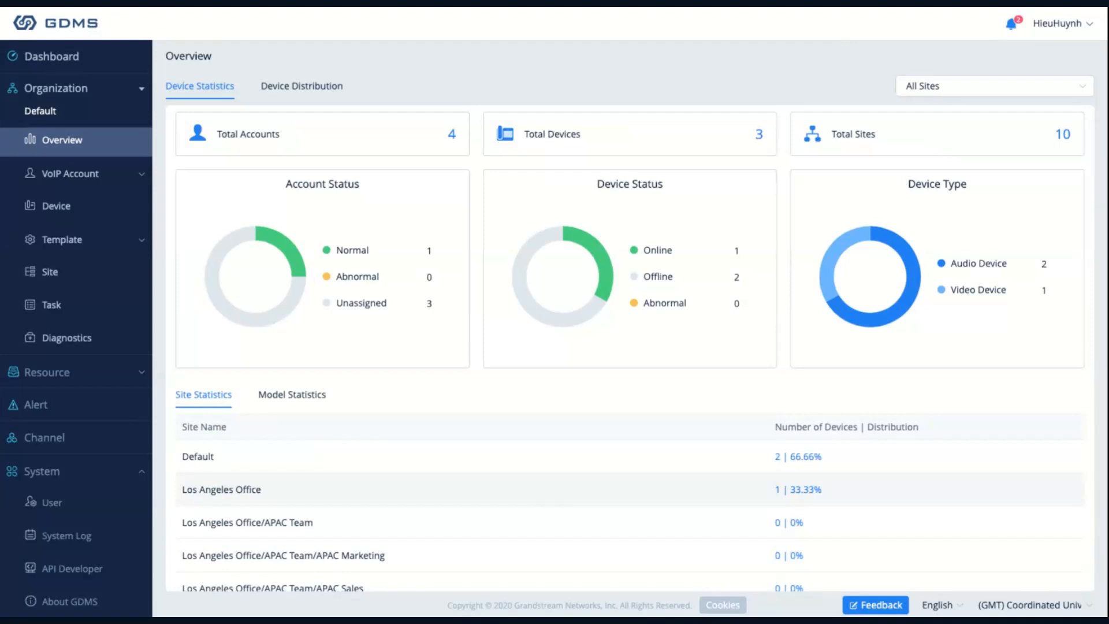
{"action": "left_click", "coordinate": [108, 111]}
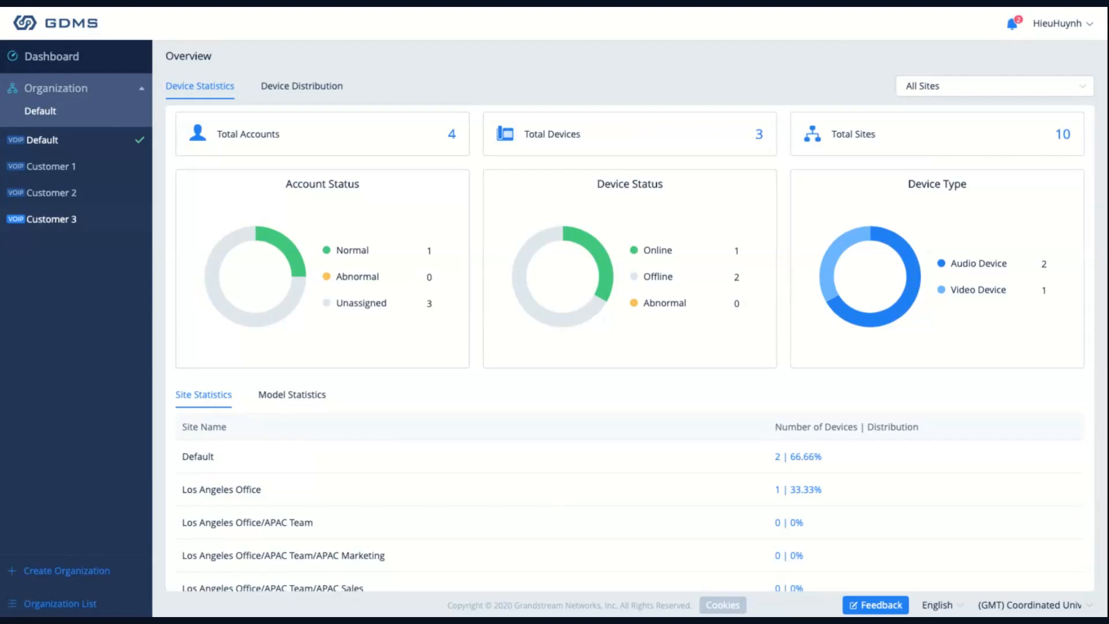
{"action": "left_click", "coordinate": [104, 104]}
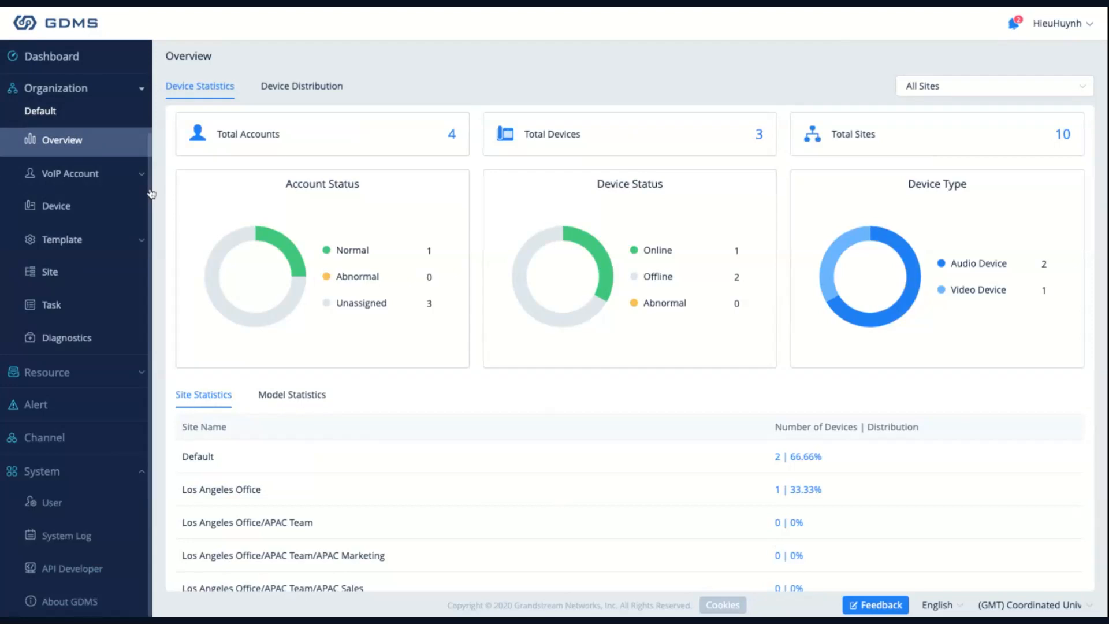
View the Default organization's sites, expanding Los Angeles Office with its APAC Team and Warehouse Staff sub-sites
{"action": "left_click", "coordinate": [43, 281]}
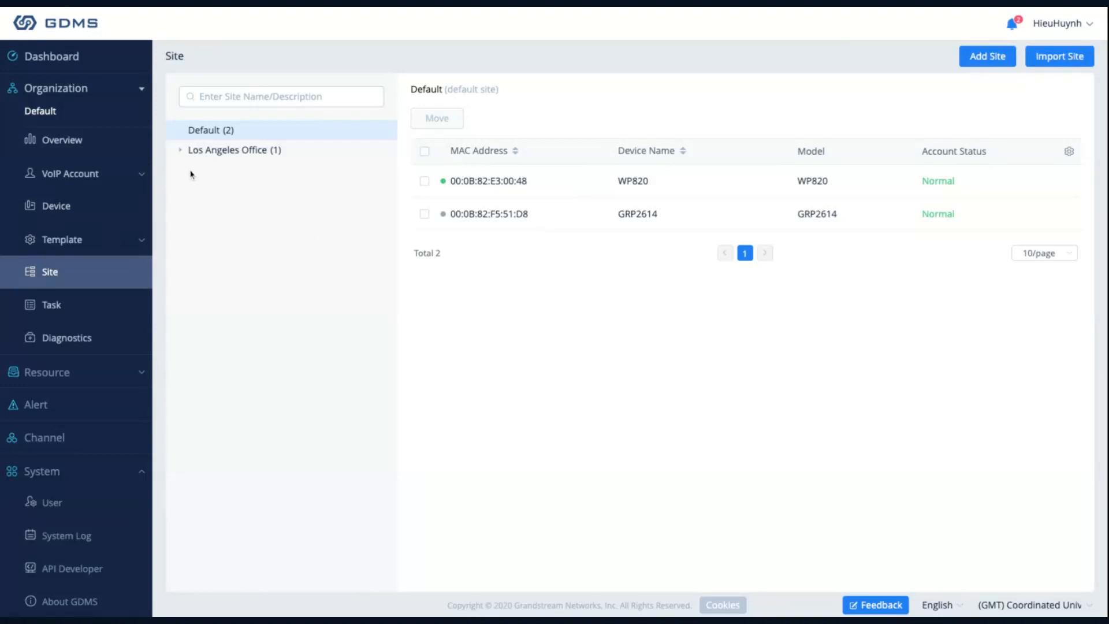
{"action": "left_click", "coordinate": [182, 151]}
{"action": "left_click", "coordinate": [193, 172]}
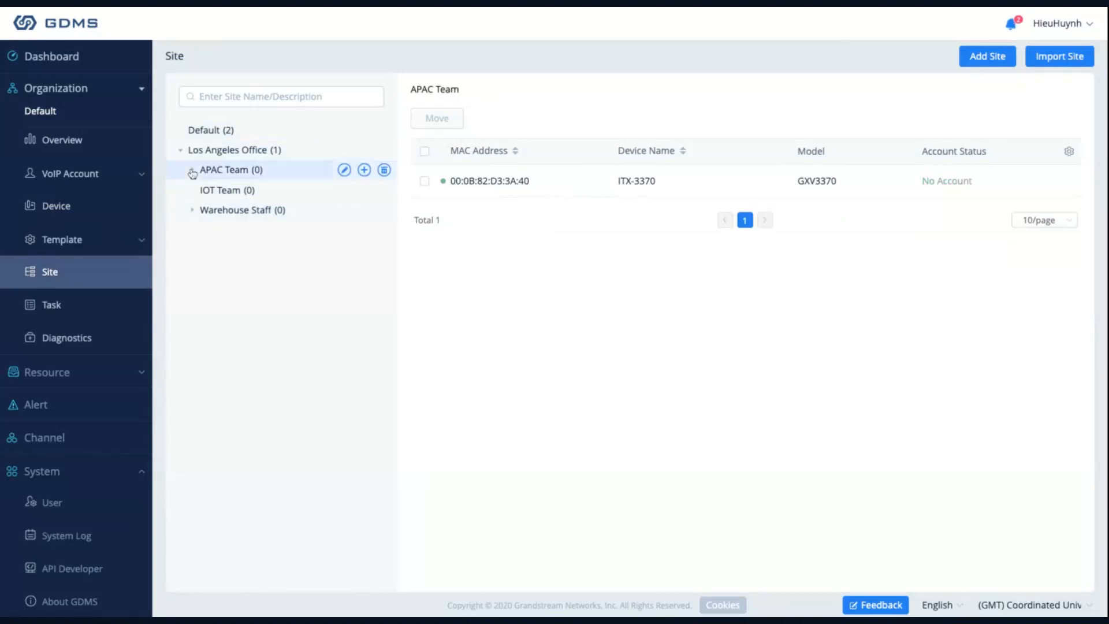
{"action": "left_click", "coordinate": [194, 270]}
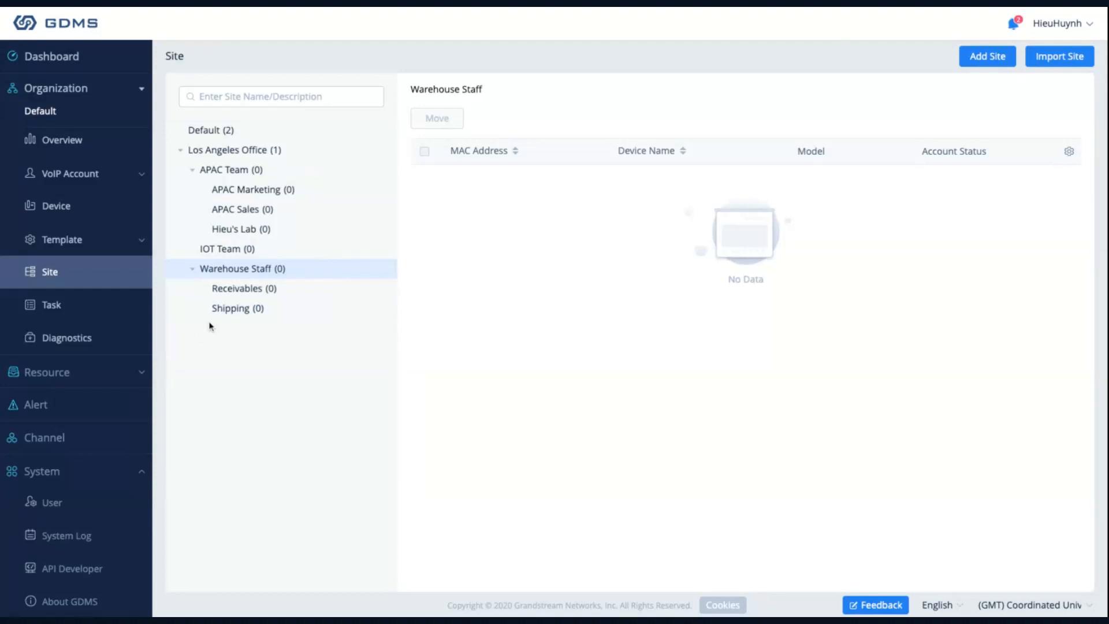
{"action": "left_click", "coordinate": [301, 388]}
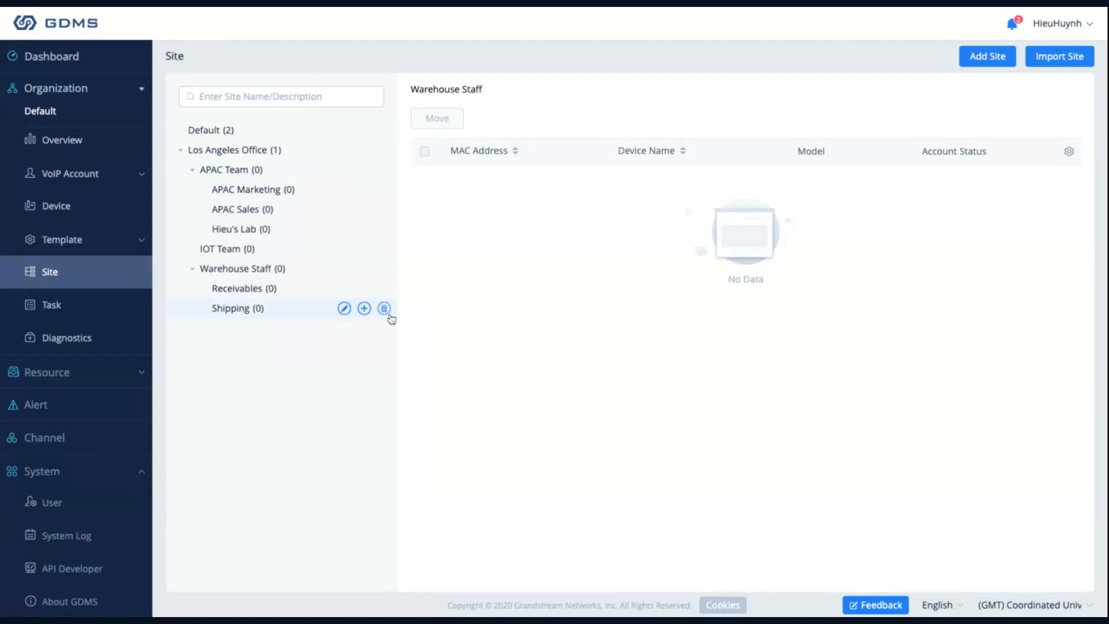
Return to the overall dashboard and show the list of organizations again
{"action": "left_click", "coordinate": [35, 55]}
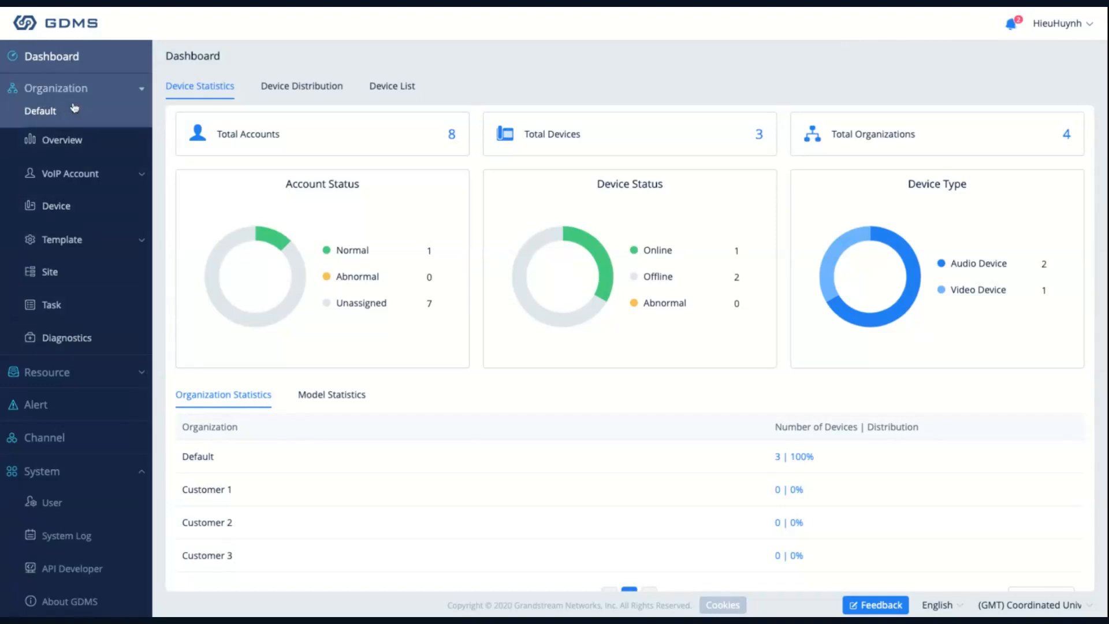
{"action": "left_click", "coordinate": [75, 111]}
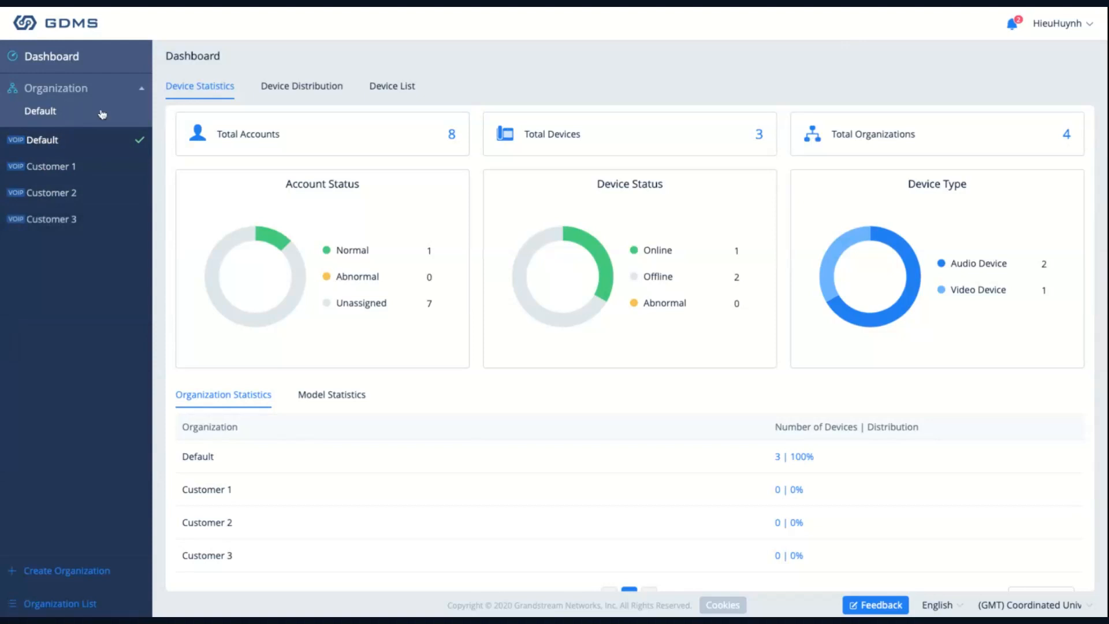
Open the APAC UCM6208 SIP server for editing and look through the options available as additional settings
{"action": "left_click", "coordinate": [118, 178]}
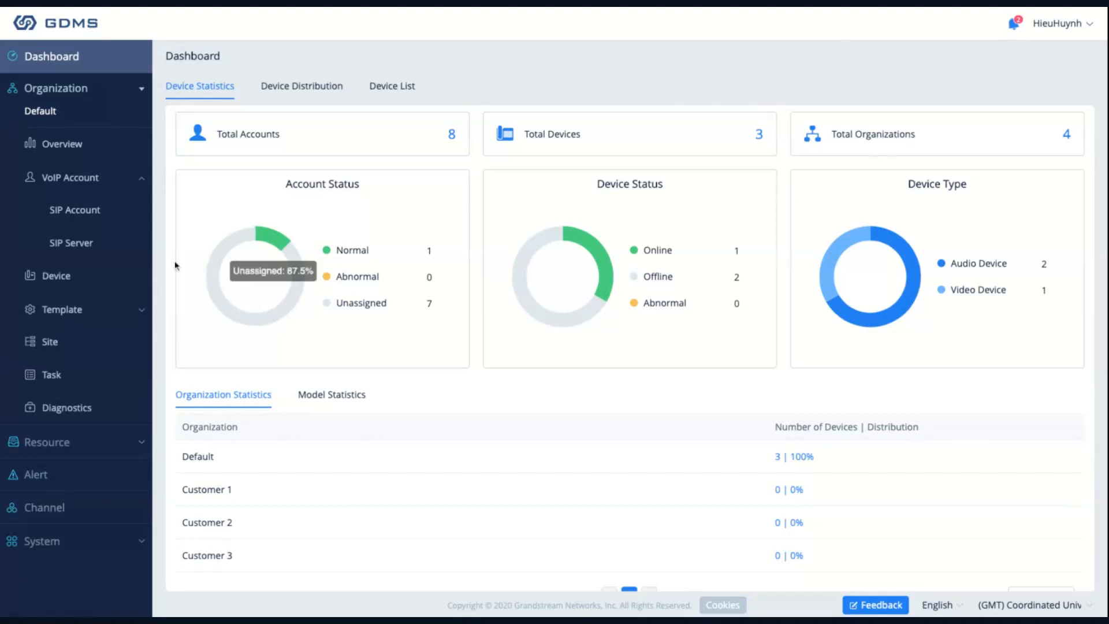
{"action": "left_click", "coordinate": [75, 246]}
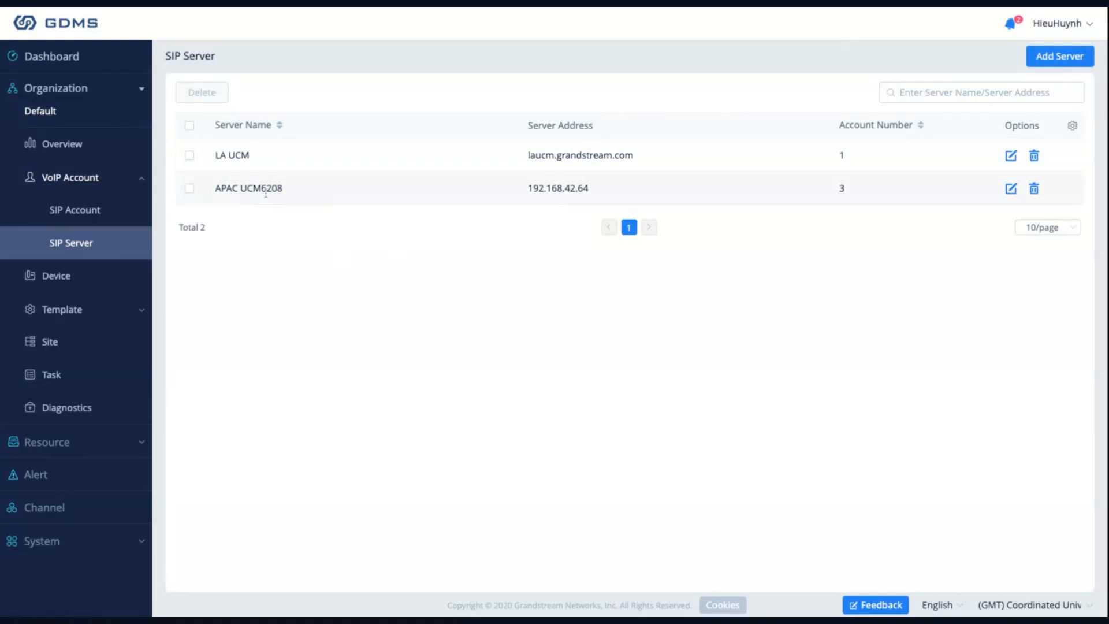
{"action": "left_click", "coordinate": [1011, 189]}
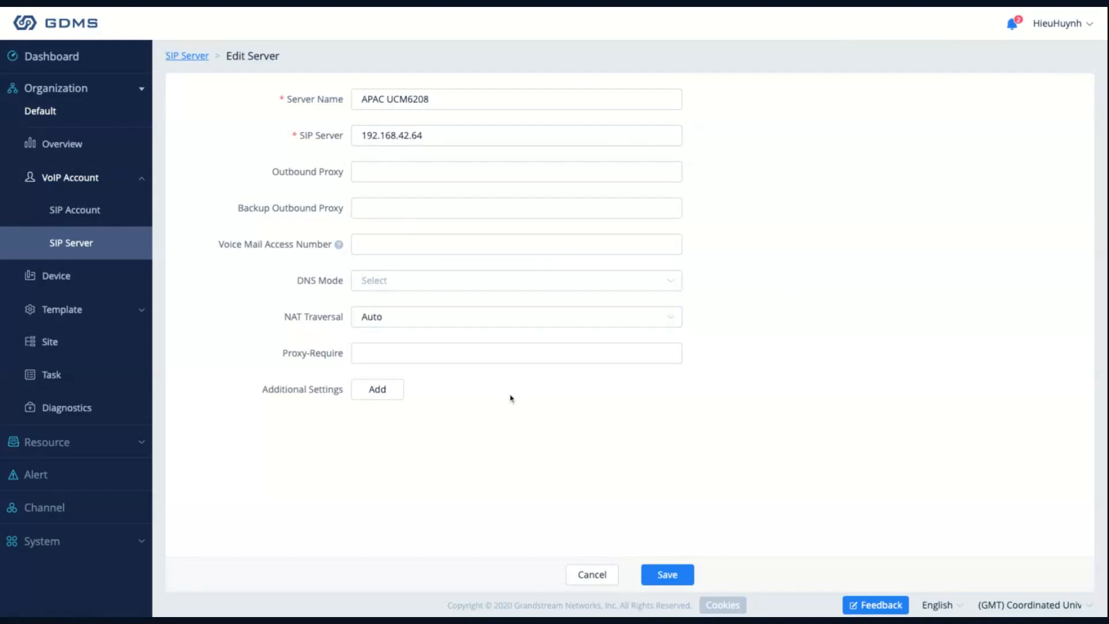
{"action": "left_click", "coordinate": [373, 395]}
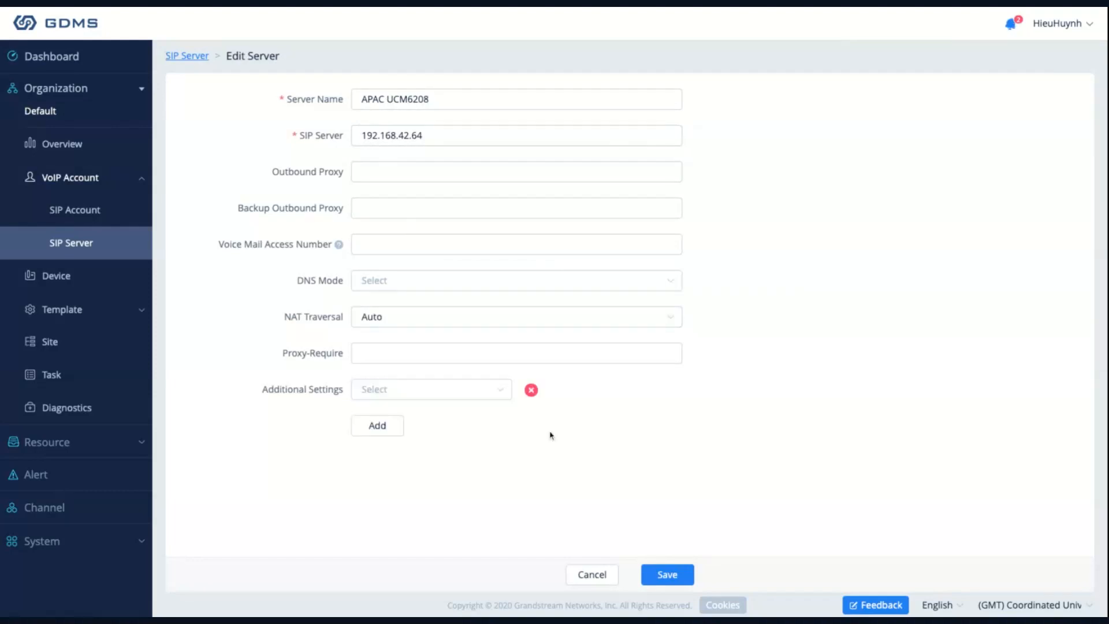
{"action": "left_click", "coordinate": [437, 397]}
{"action": "scroll", "coordinate": [420, 465], "scroll_direction": "down", "scroll_amount": 3}
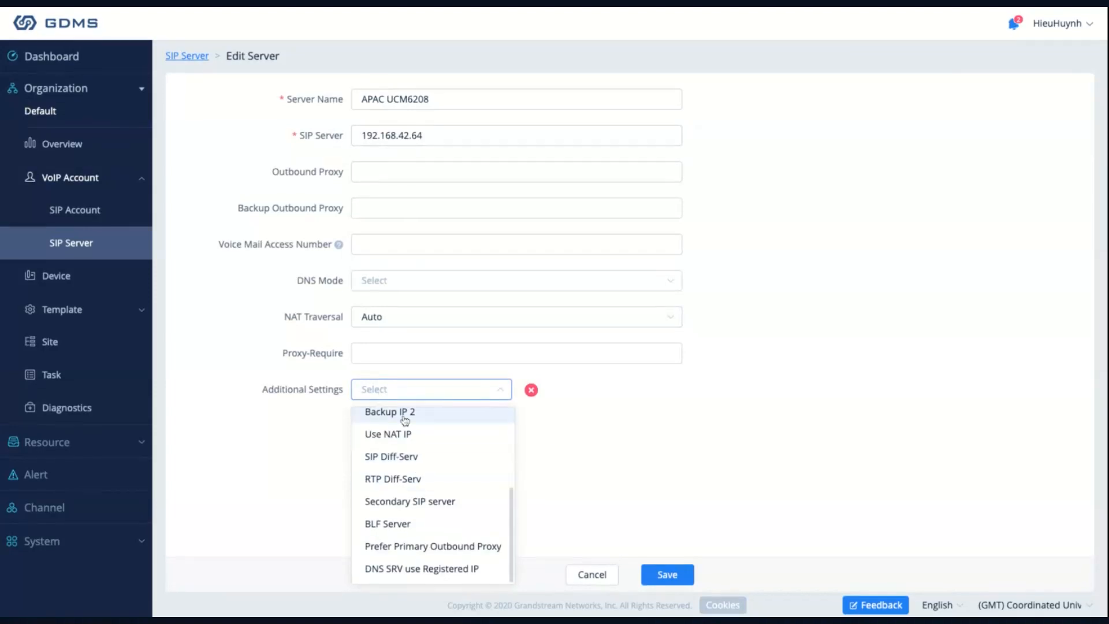
{"action": "left_click", "coordinate": [802, 417]}
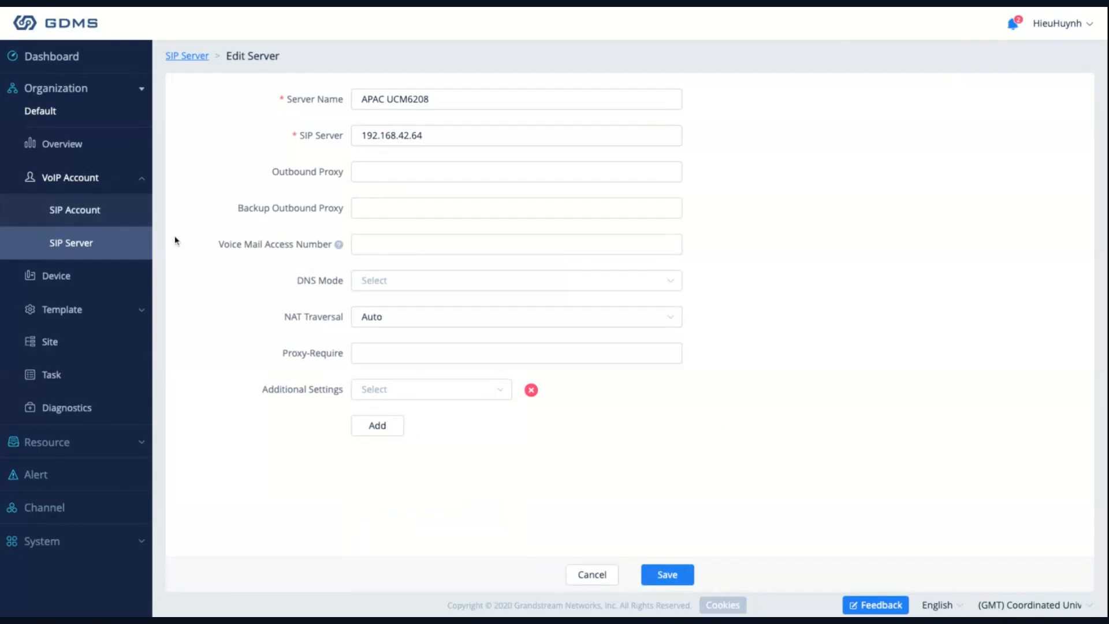
Open the Test 1 SIP account for editing and check its SIP server choices, keeping APAC UCM6208 selected
{"action": "left_click", "coordinate": [88, 217]}
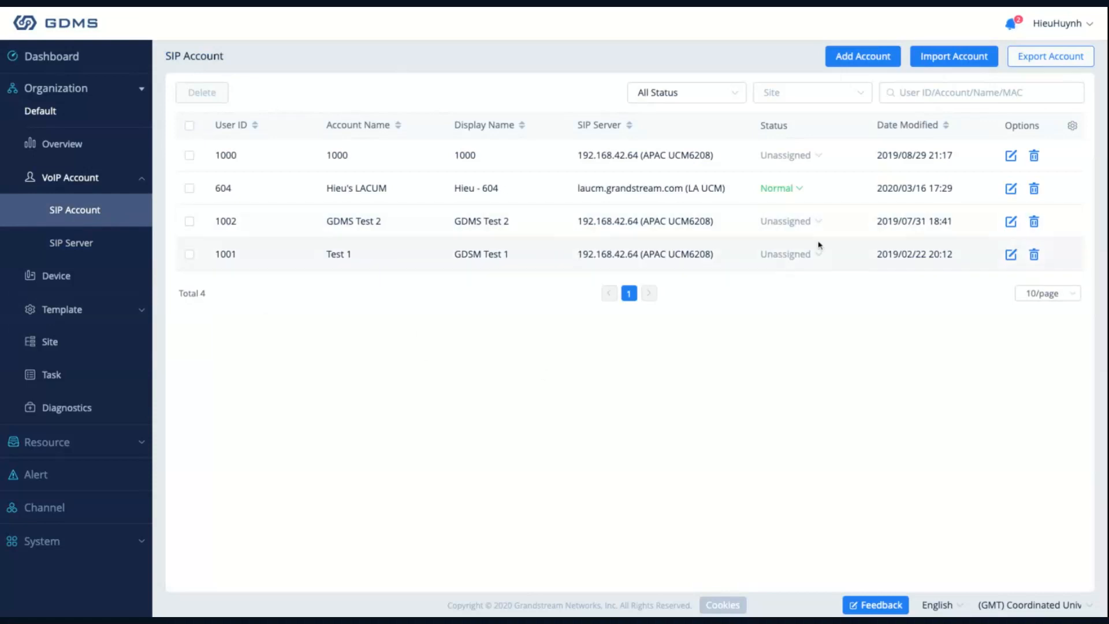
{"action": "left_click", "coordinate": [1011, 254]}
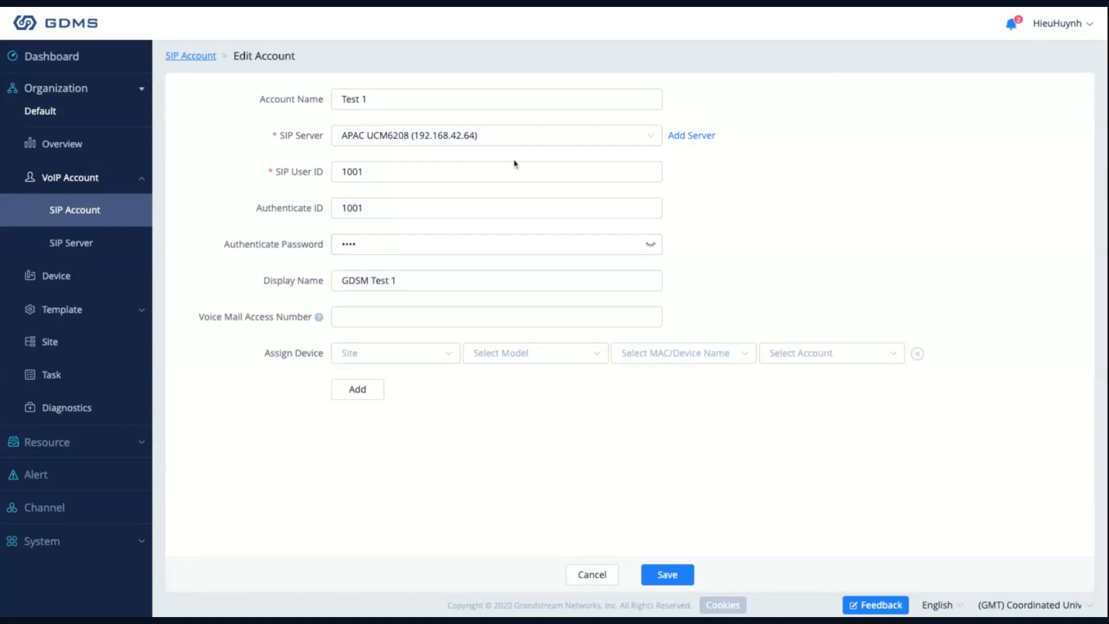
{"action": "left_click", "coordinate": [365, 143]}
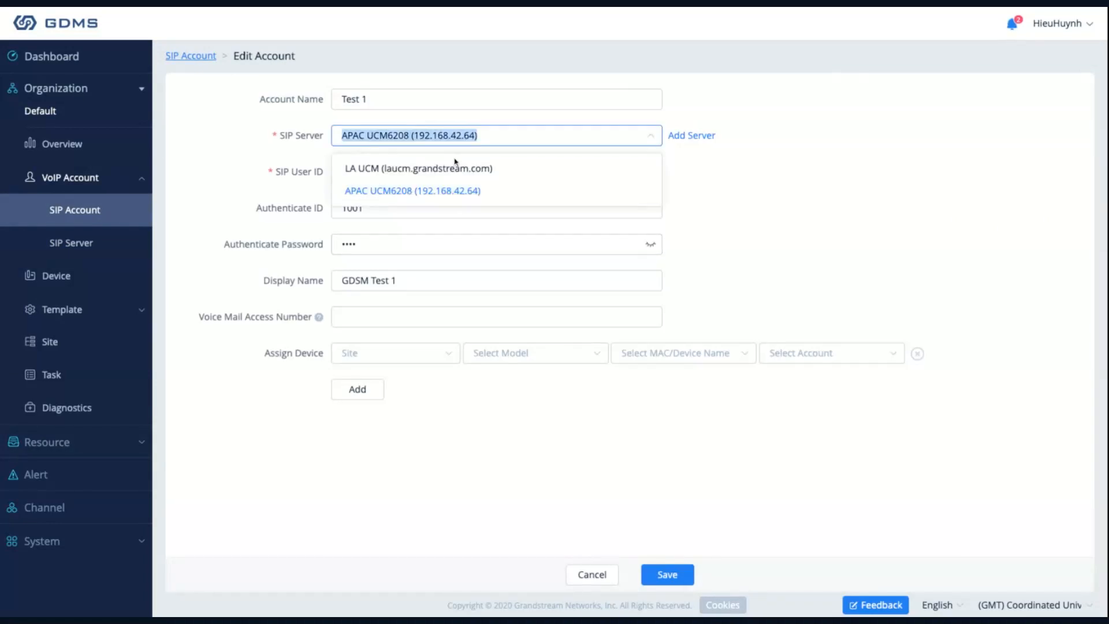
{"action": "left_click", "coordinate": [381, 191]}
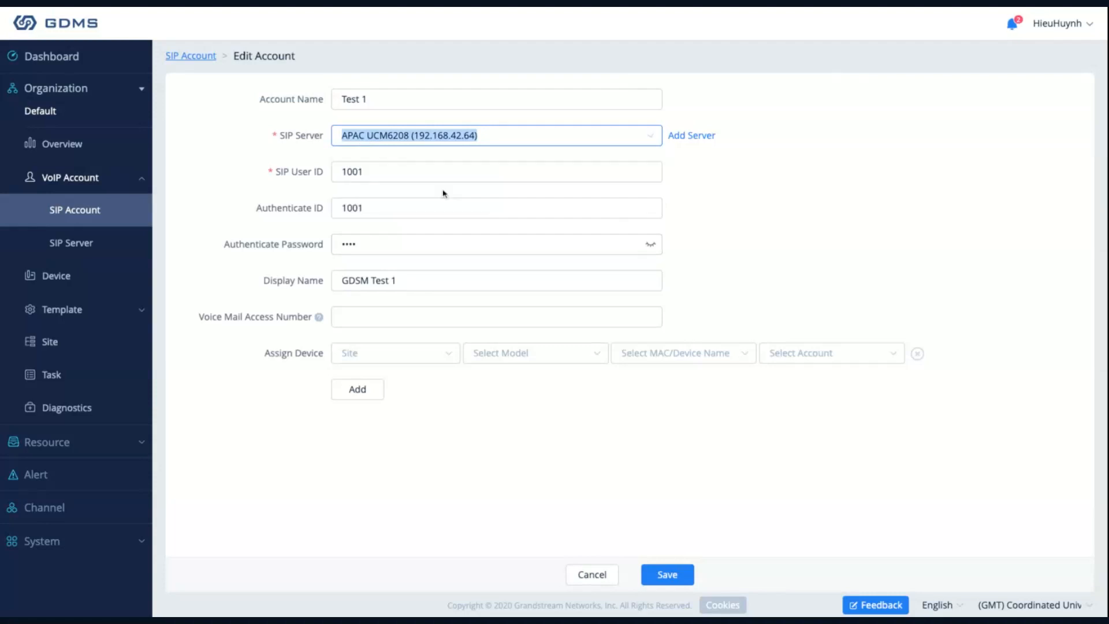
{"action": "left_click", "coordinate": [920, 196]}
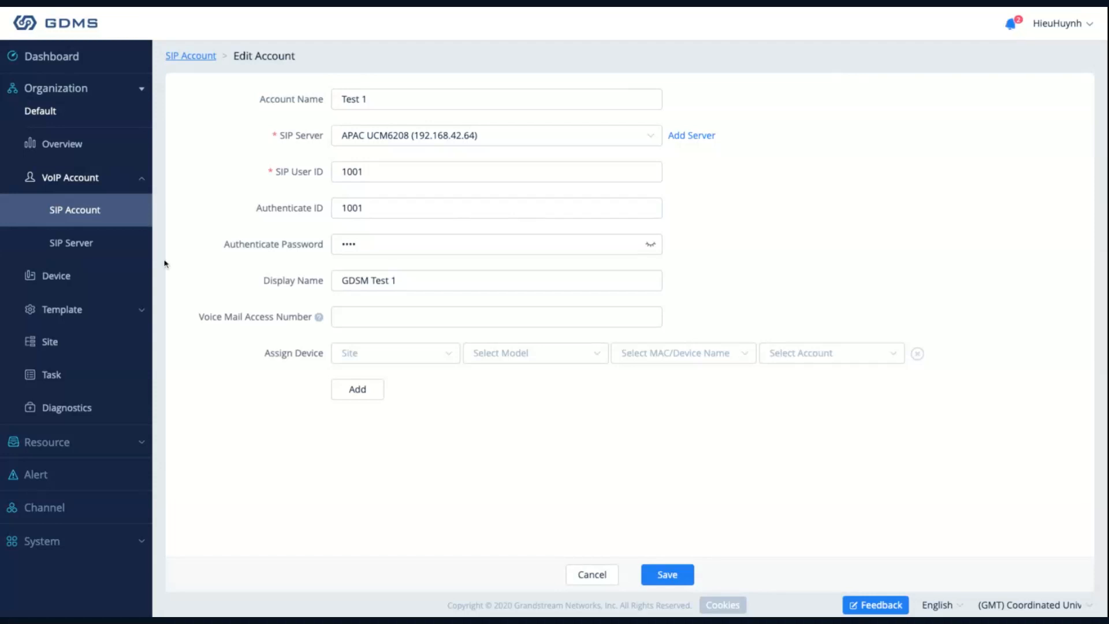
Go to the device list, view the Import Device dialog, and close it without importing a file
{"action": "left_click", "coordinate": [58, 278]}
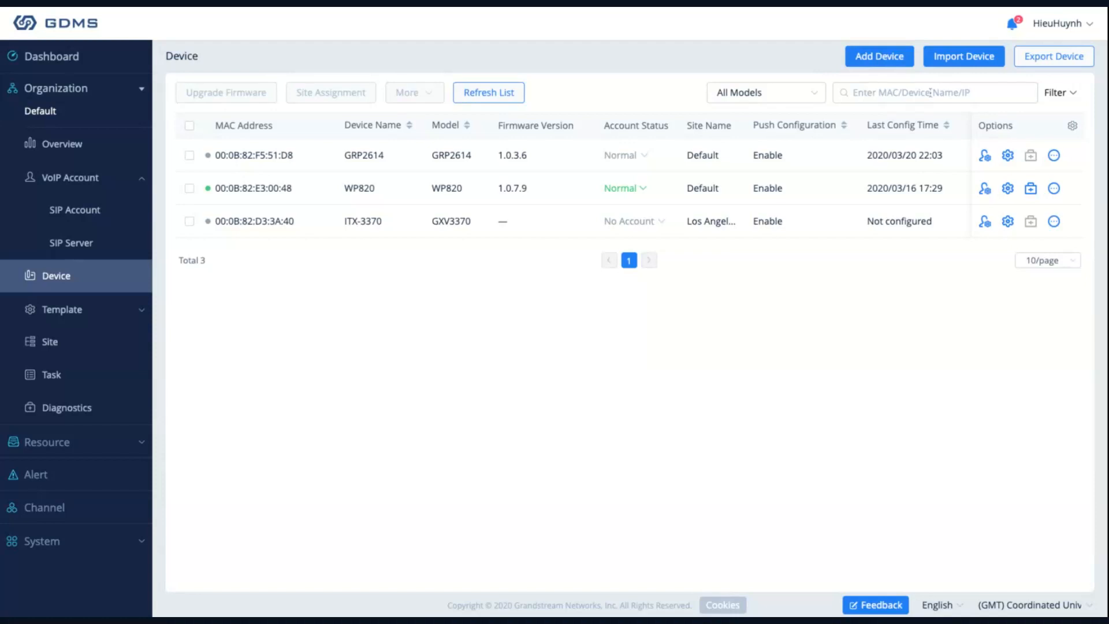
{"action": "left_click", "coordinate": [964, 56]}
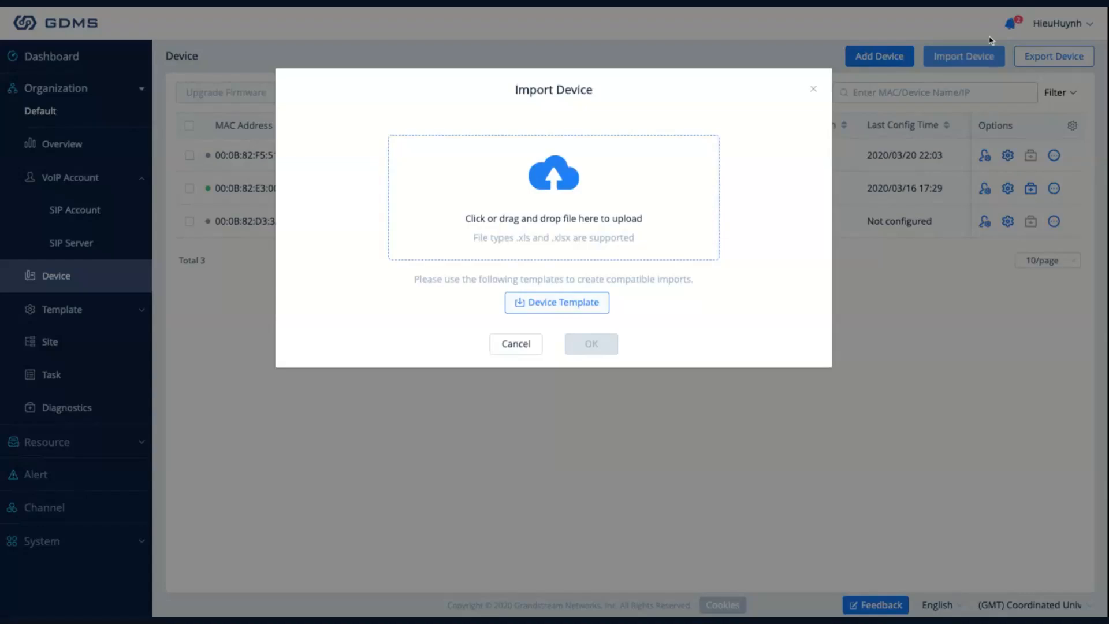
{"action": "left_click", "coordinate": [814, 89]}
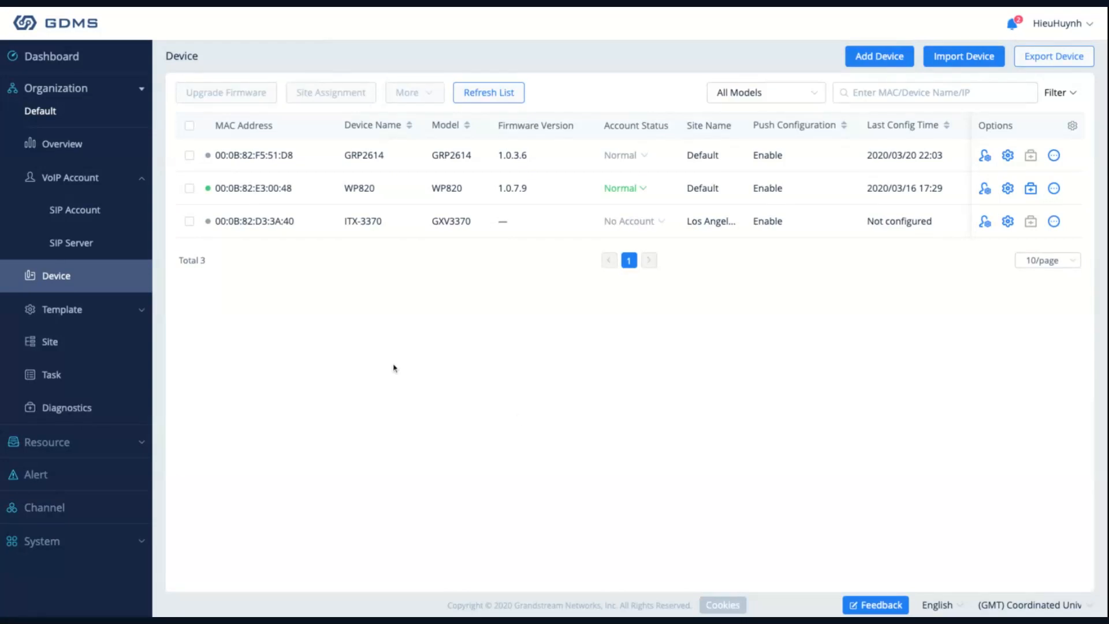
View the Add Device form and its site choices under Los Angeles Office, and close it without adding a device
{"action": "left_click", "coordinate": [876, 56]}
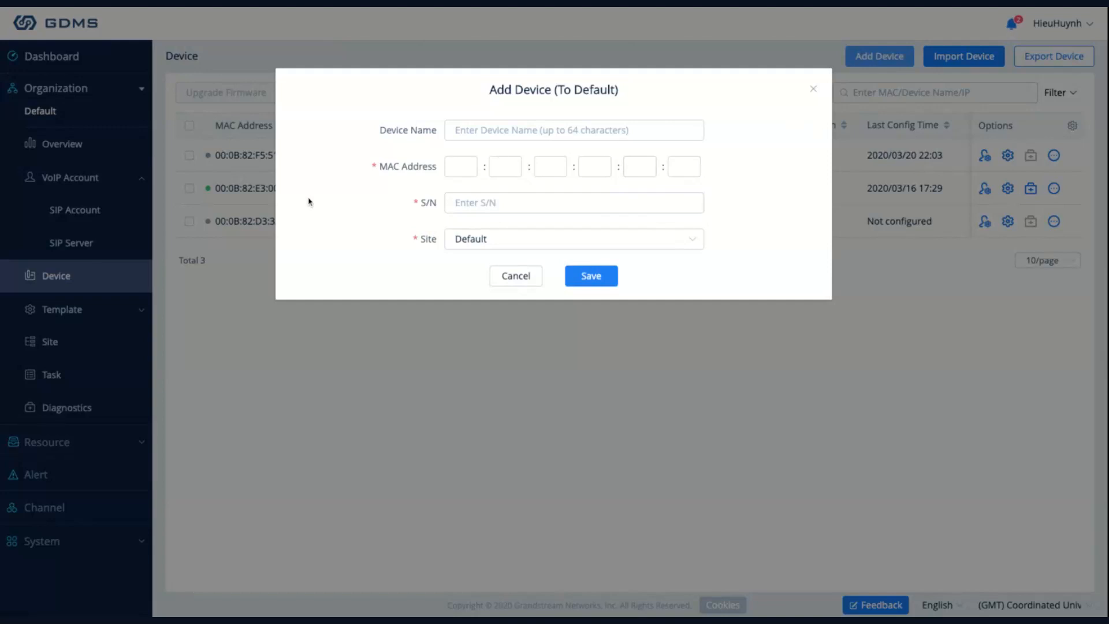
{"action": "left_click", "coordinate": [474, 246]}
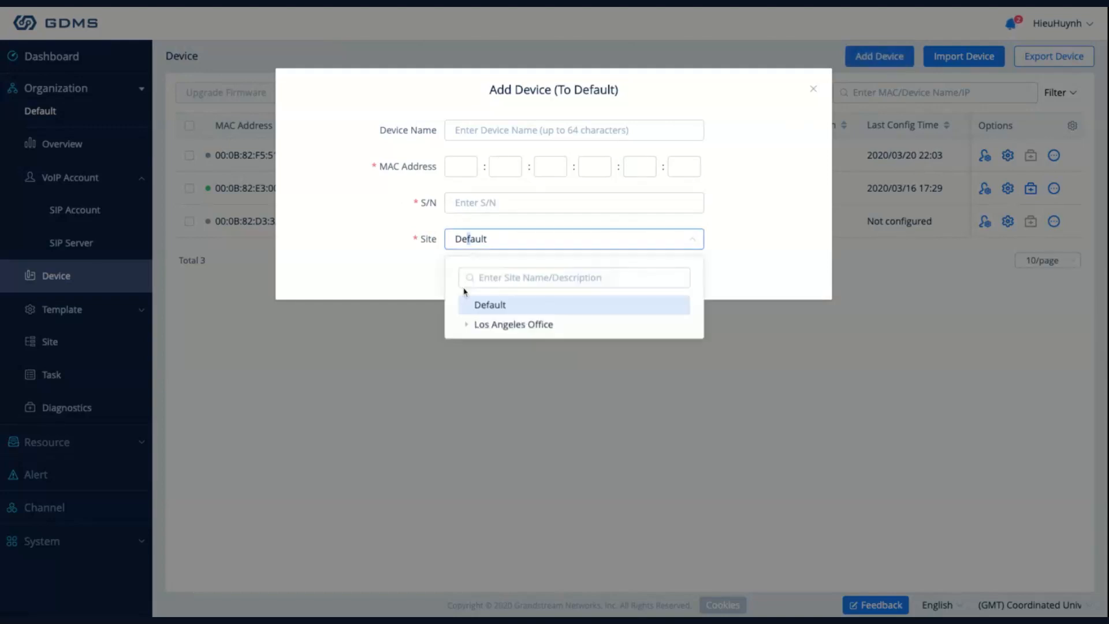
{"action": "left_click", "coordinate": [467, 325]}
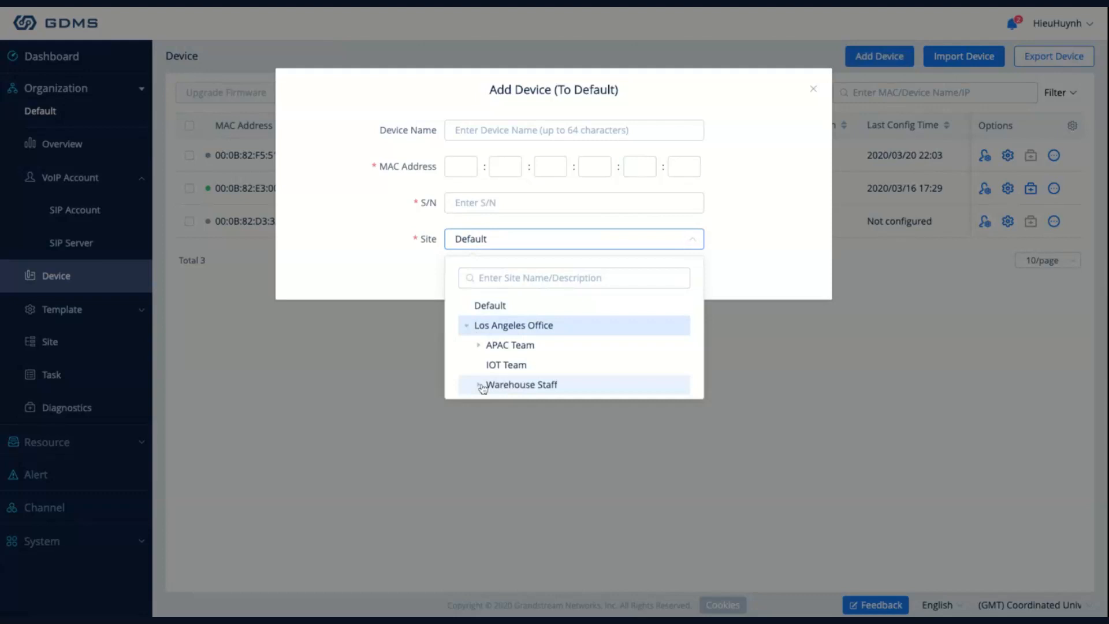
{"action": "left_click", "coordinate": [479, 345]}
{"action": "left_click", "coordinate": [824, 100]}
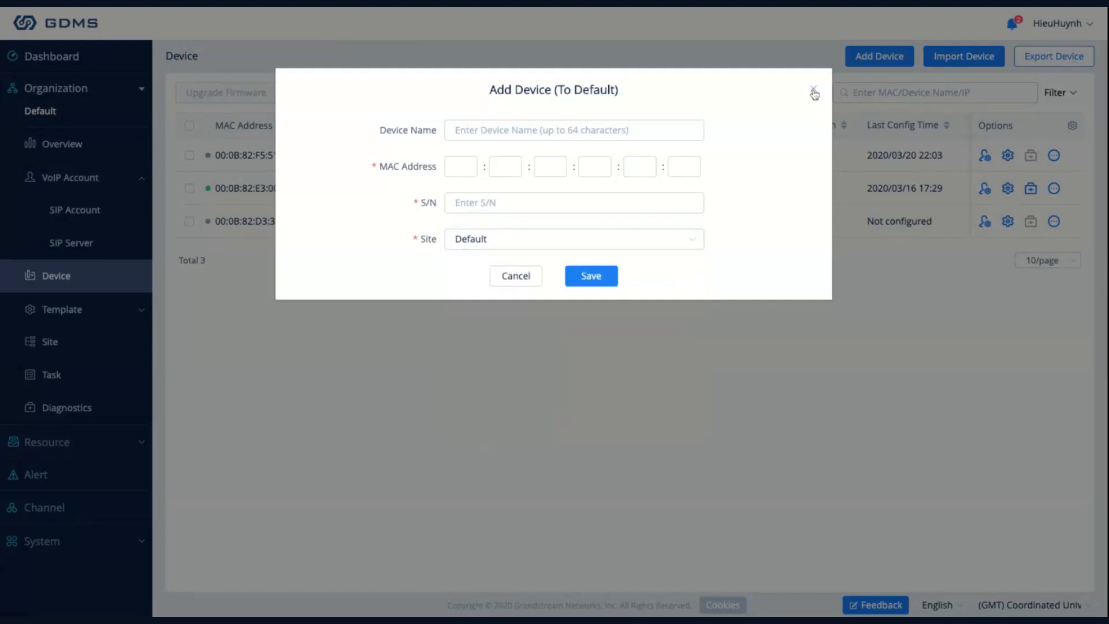
{"action": "left_click", "coordinate": [813, 91]}
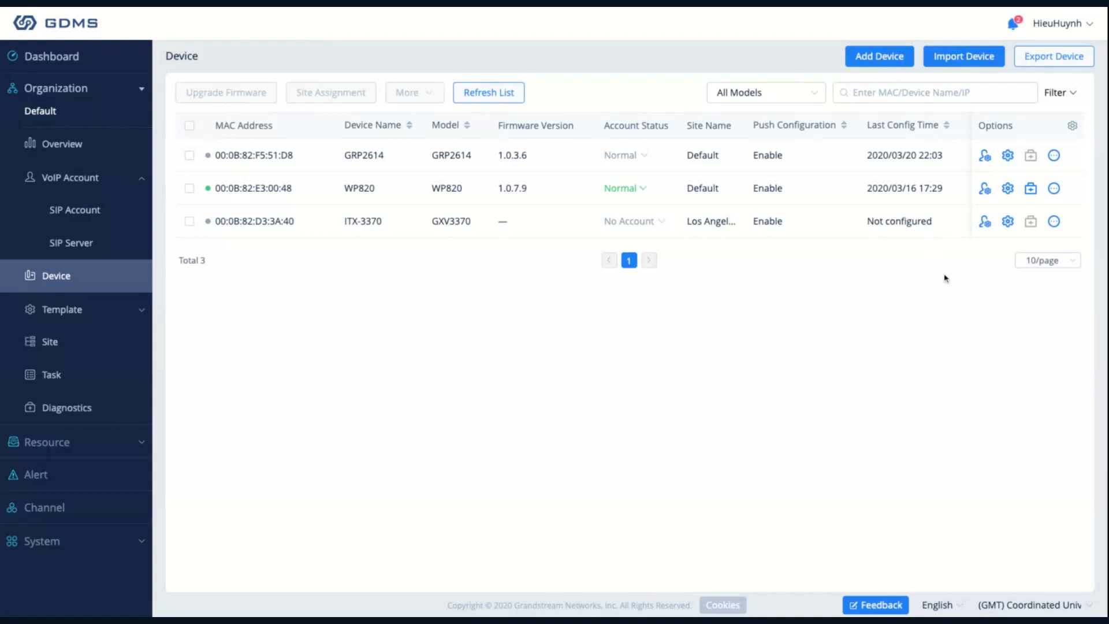
View the account configuration of the WP820 device and return to the device list
{"action": "left_click", "coordinate": [986, 188]}
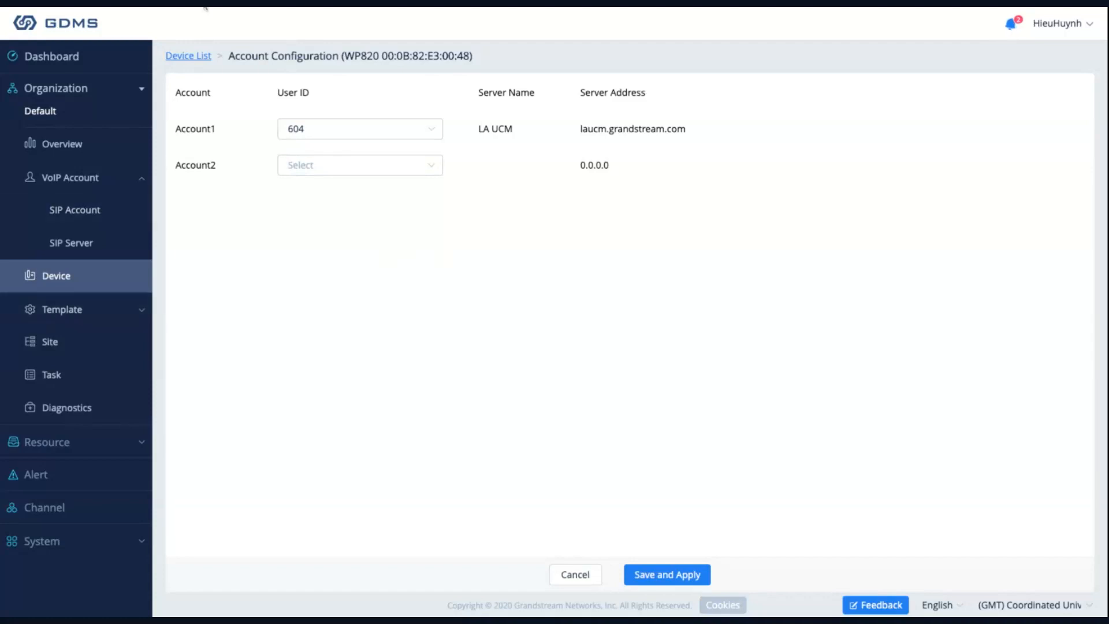
{"action": "left_click", "coordinate": [74, 281]}
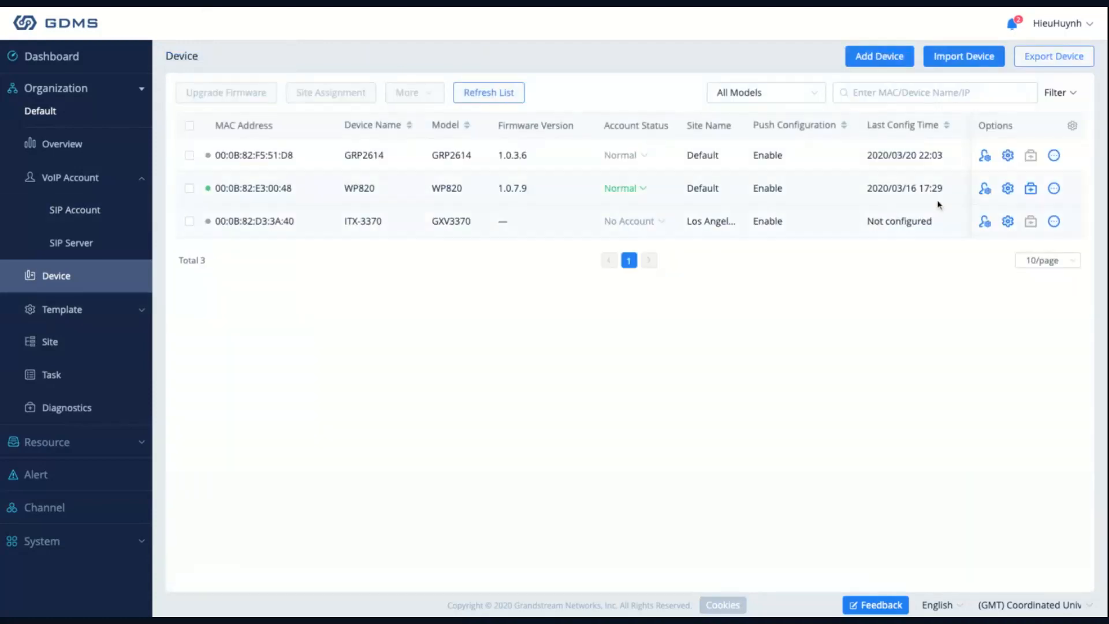
Open the WP820 device's parameter settings and look through the categories from Phone Settings to Value-added Service, including the Wi-Fi settings
{"action": "left_click", "coordinate": [1008, 188]}
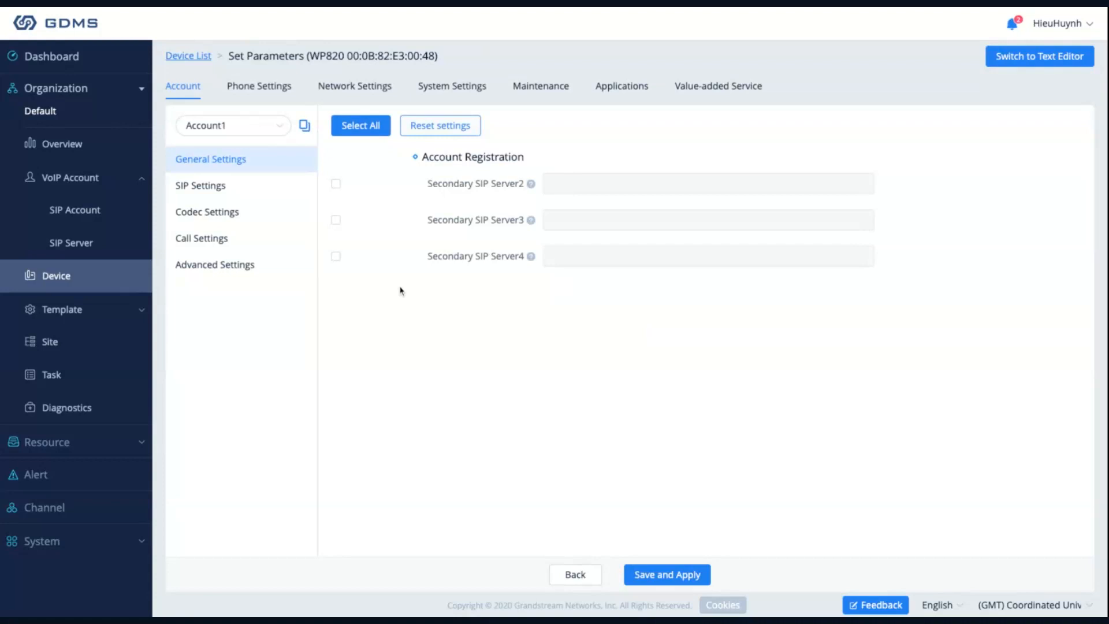
{"action": "left_click", "coordinate": [259, 86]}
{"action": "left_click", "coordinate": [388, 92]}
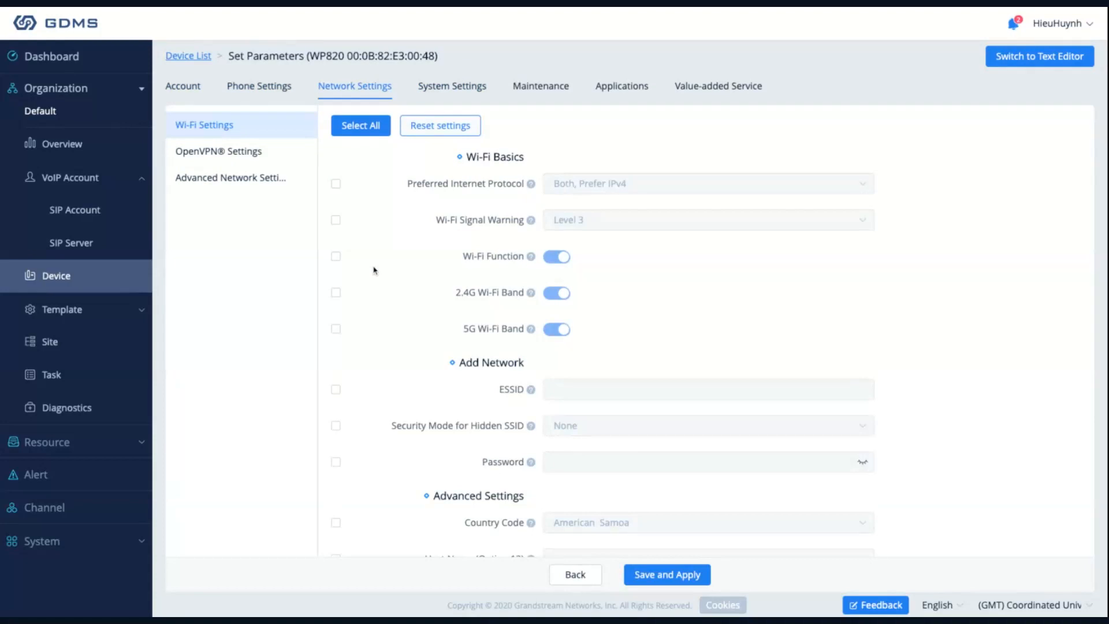
{"action": "scroll", "coordinate": [376, 272], "scroll_direction": "down", "scroll_amount": 7}
{"action": "scroll", "coordinate": [376, 270], "scroll_direction": "up", "scroll_amount": 7}
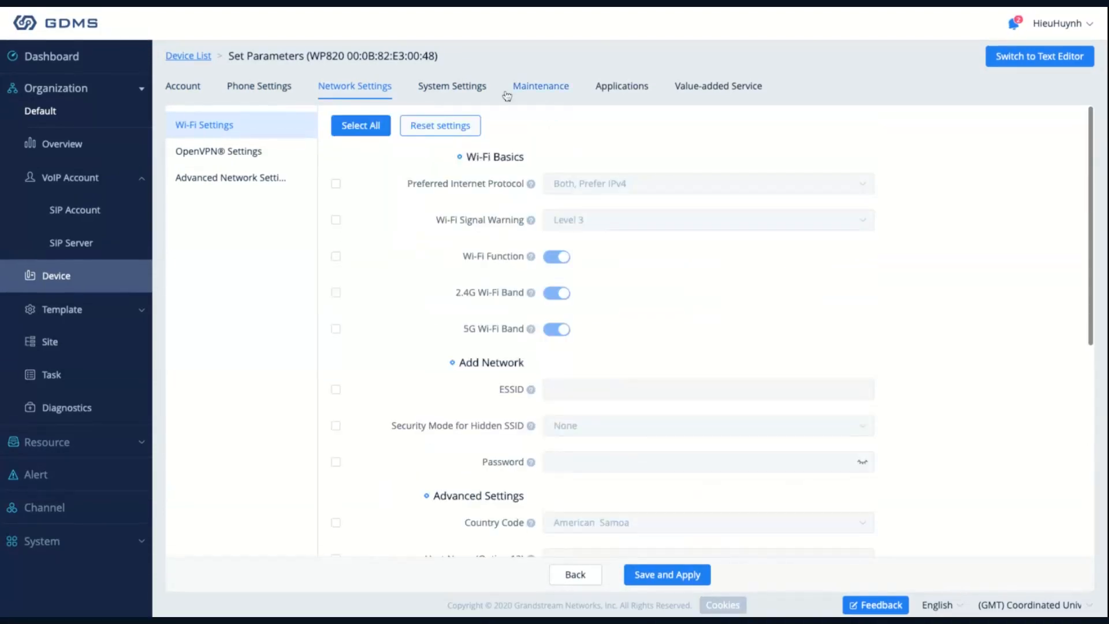
{"action": "left_click", "coordinate": [453, 86]}
{"action": "left_click", "coordinate": [528, 92]}
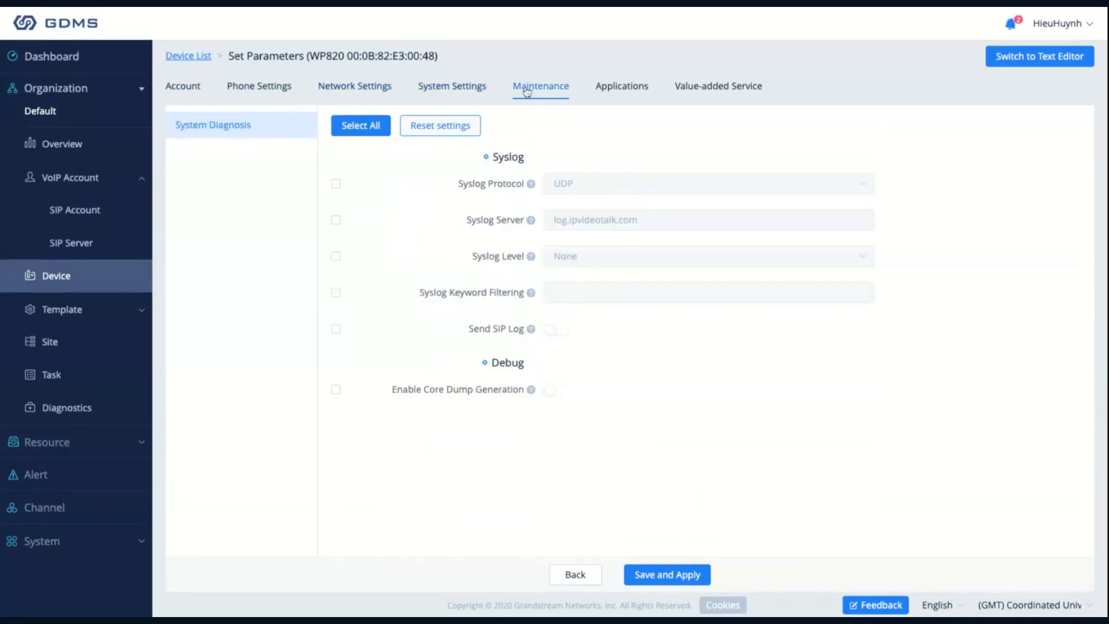
{"action": "left_click", "coordinate": [612, 92]}
{"action": "left_click", "coordinate": [687, 94]}
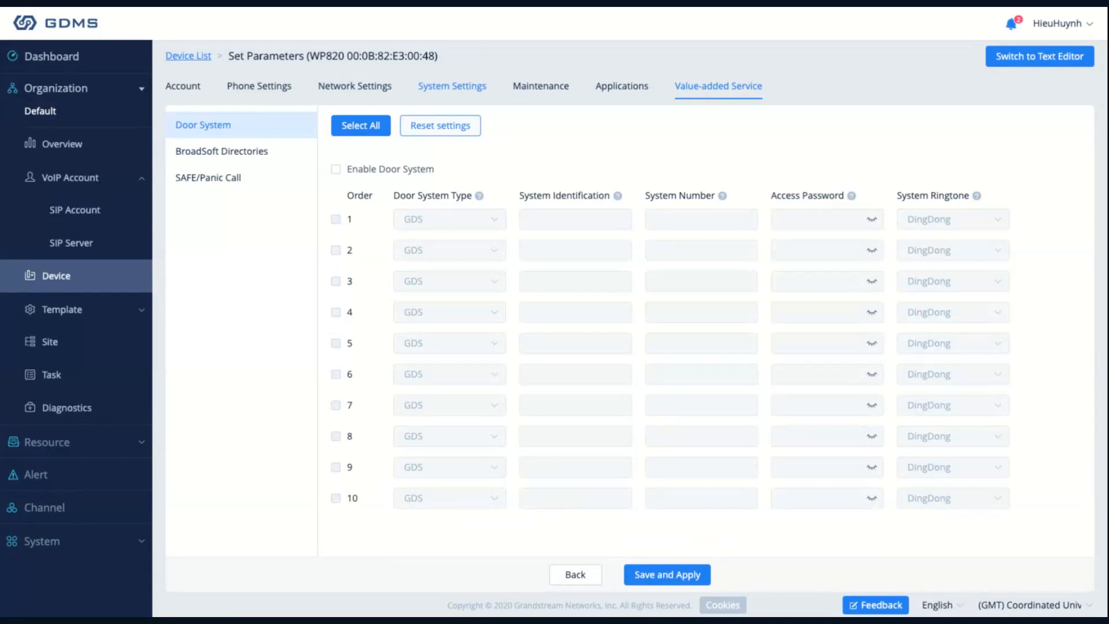
Return to the WP820 Account parameters and view the text editor for key=value parameters without entering anything
{"action": "left_click", "coordinate": [185, 90]}
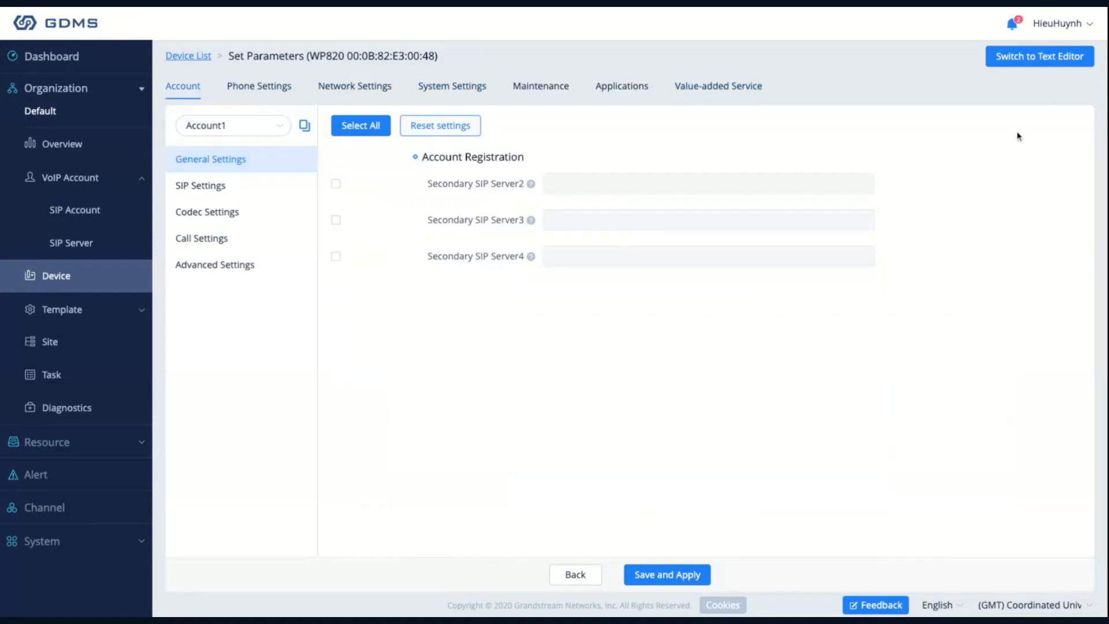
{"action": "left_click", "coordinate": [1024, 63]}
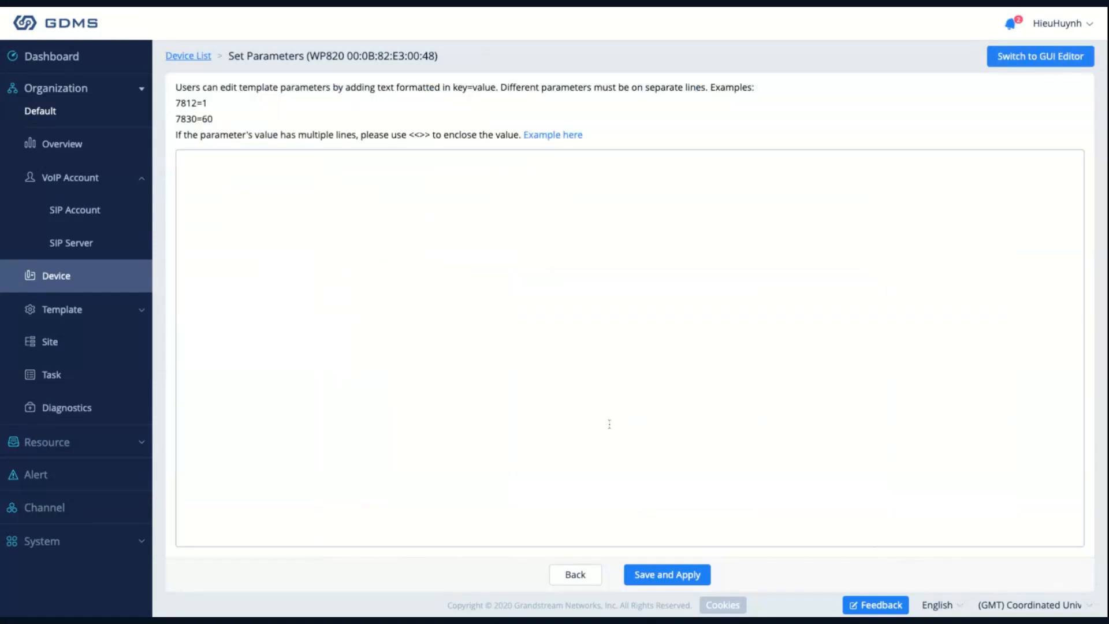
{"action": "left_click", "coordinate": [444, 221]}
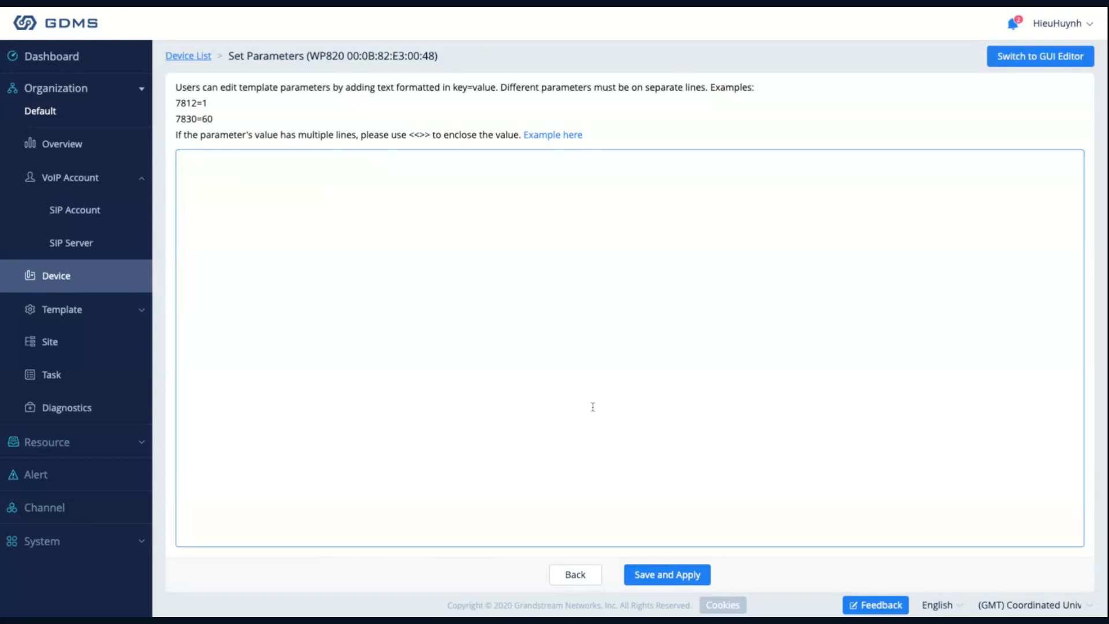
Go back to the device list, check the WP820's account status details, and close them
{"action": "left_click", "coordinate": [66, 289]}
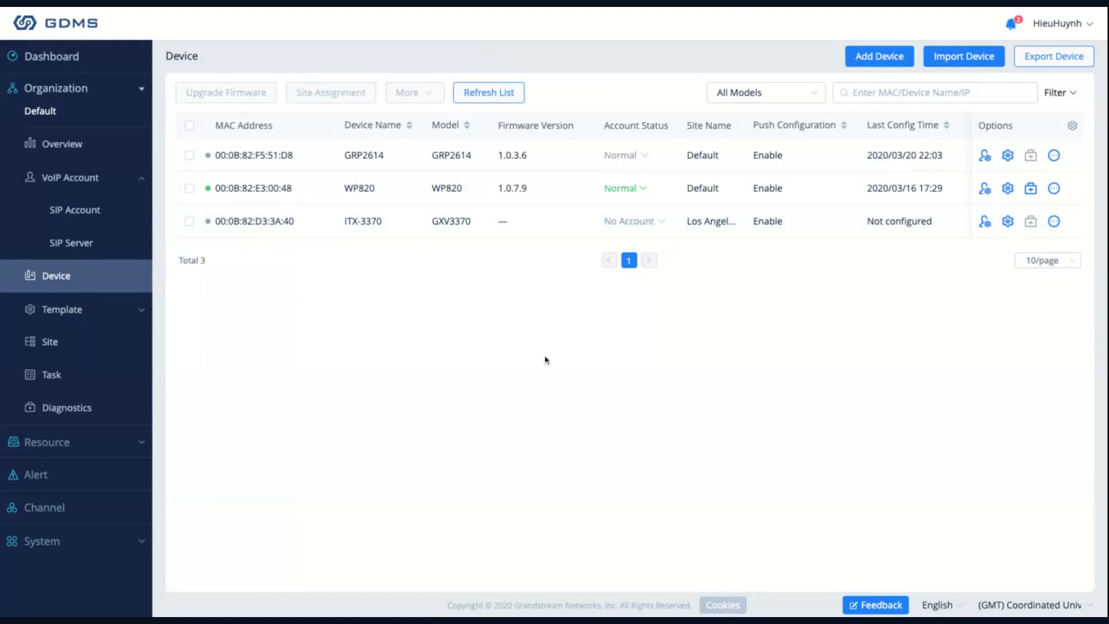
{"action": "left_click", "coordinate": [646, 193]}
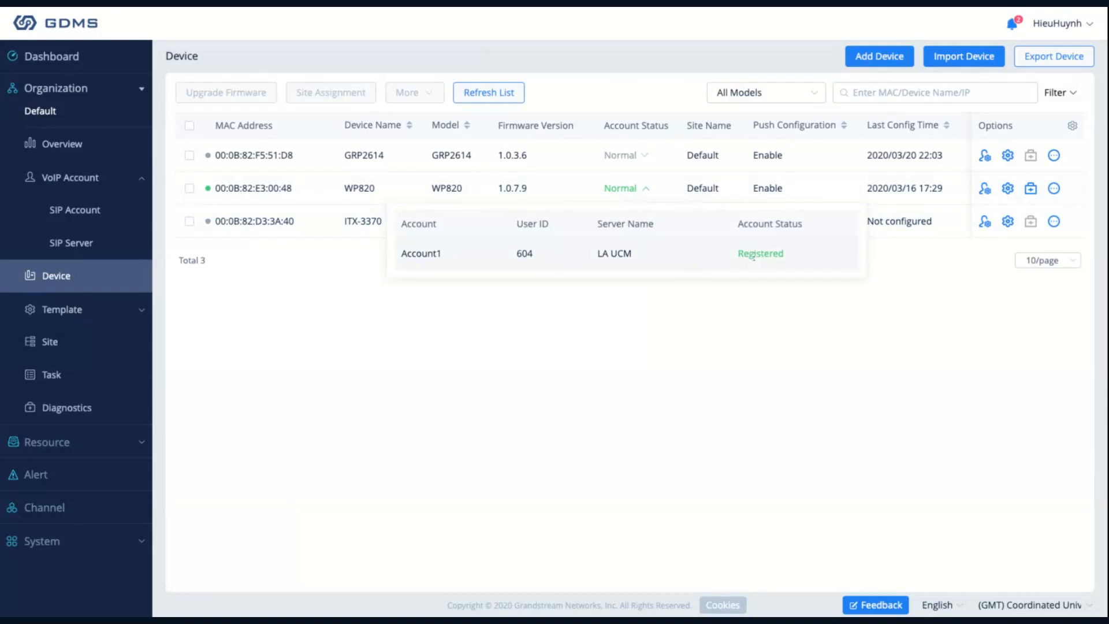
{"action": "left_click", "coordinate": [709, 327]}
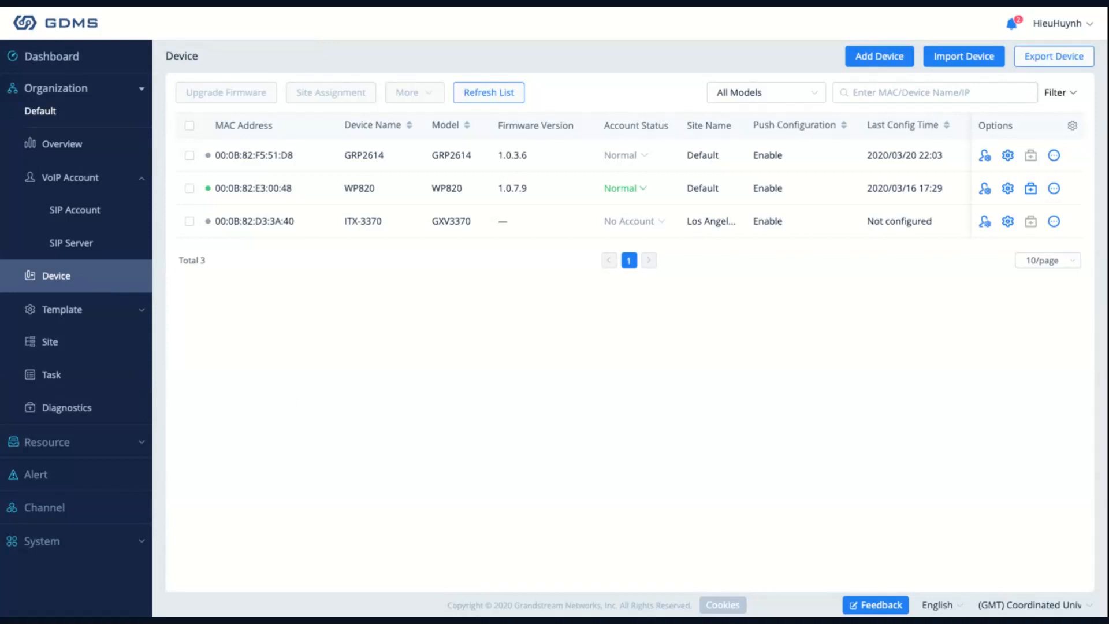
Start a diagnostics session for the device with MAC address 00:0b:82:e3:00:48
{"action": "left_click", "coordinate": [61, 413]}
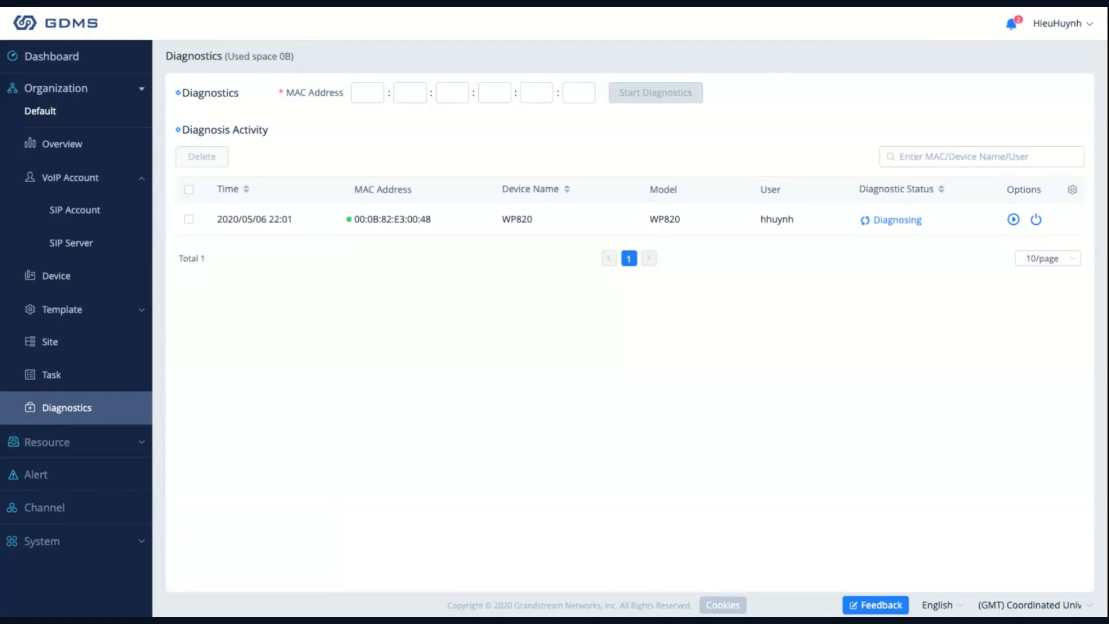
{"action": "left_click", "coordinate": [374, 97]}
{"action": "type", "text": "00:"}
{"action": "type", "text": "0b:"}
{"action": "type", "text": "82:"}
{"action": "type", "text": "e"}
{"action": "type", "text": "3"}
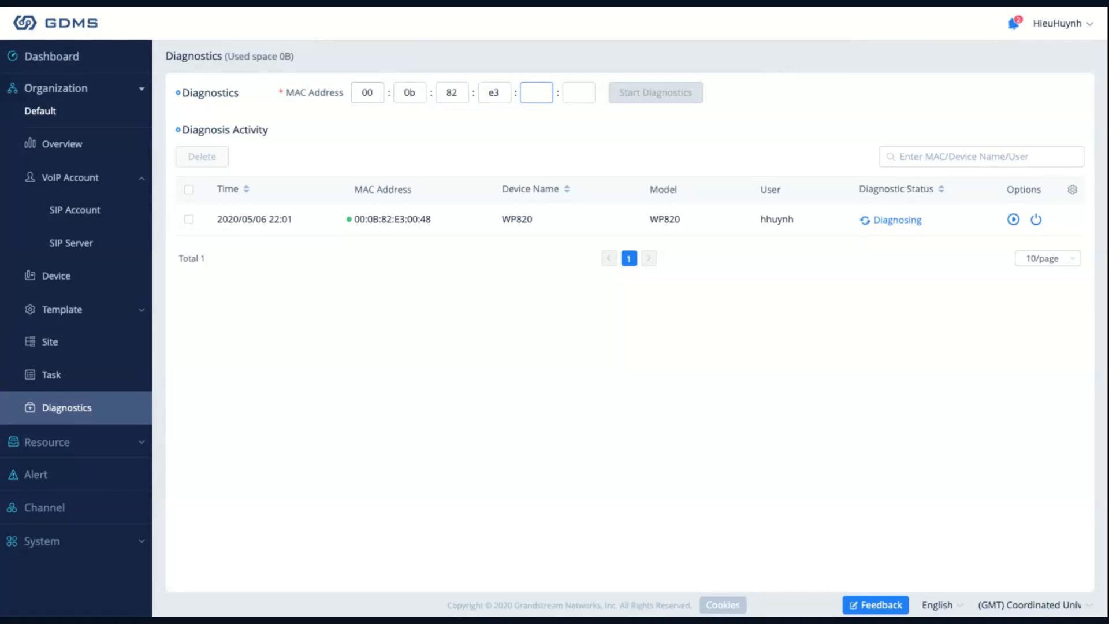
{"action": "type", "text": ":00:"}
{"action": "type", "text": "48"}
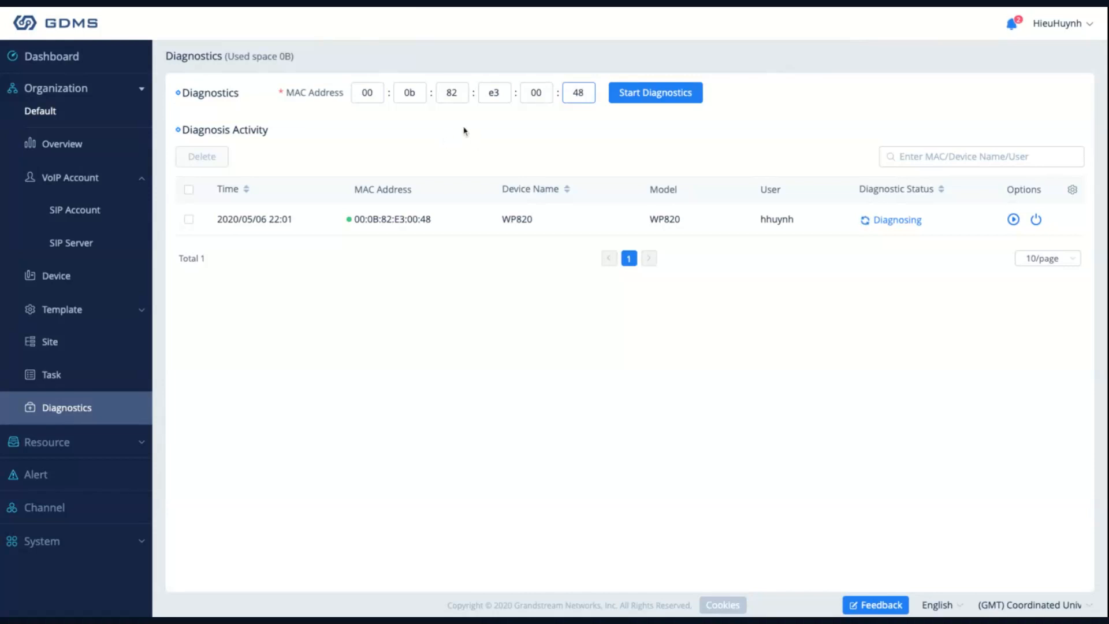
{"action": "left_click", "coordinate": [647, 93]}
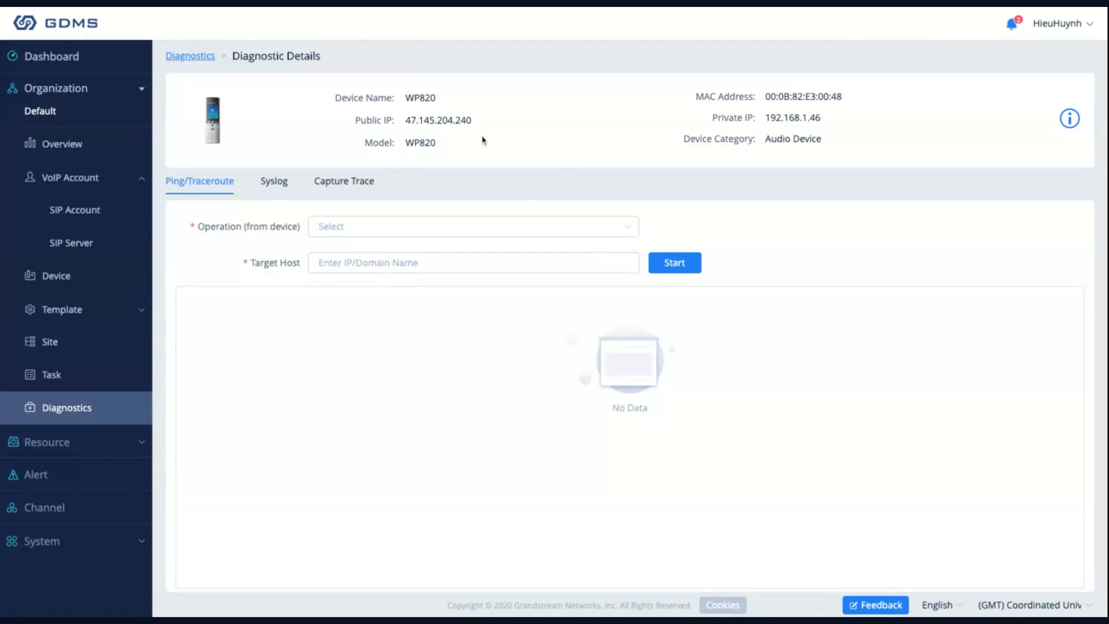
Examine the WP820 diagnostic details, including its public IP and the Ping/Traceroute, Syslog and Capture Trace tools, without starting any
{"action": "double_click", "coordinate": [472, 120]}
{"action": "left_click", "coordinate": [400, 124]}
{"action": "left_click", "coordinate": [342, 229]}
{"action": "left_click", "coordinate": [235, 245]}
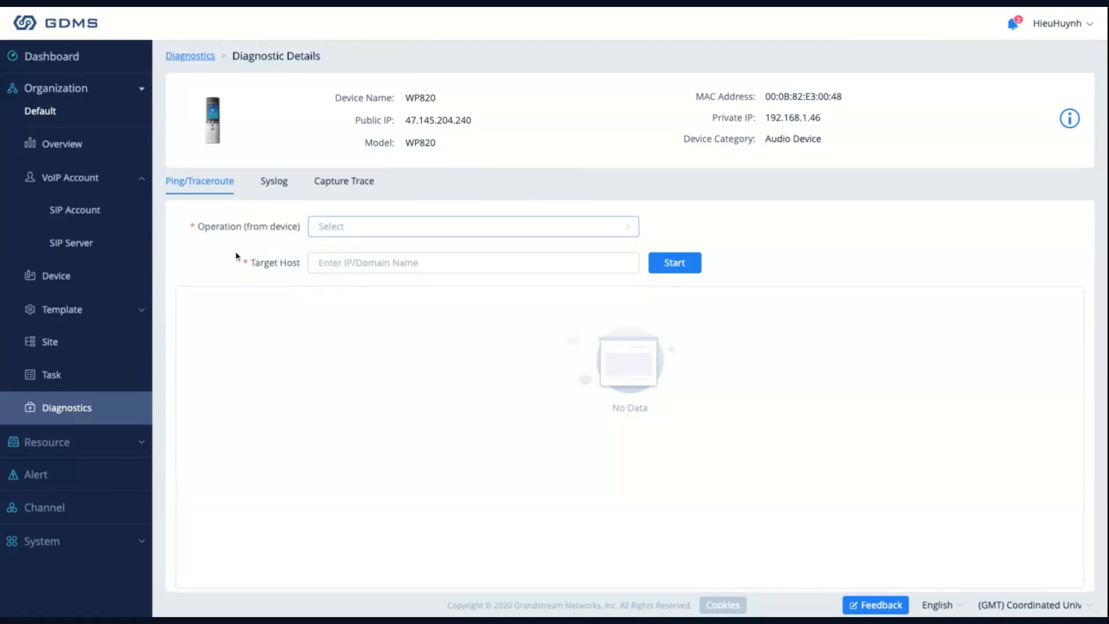
{"action": "left_click", "coordinate": [274, 181]}
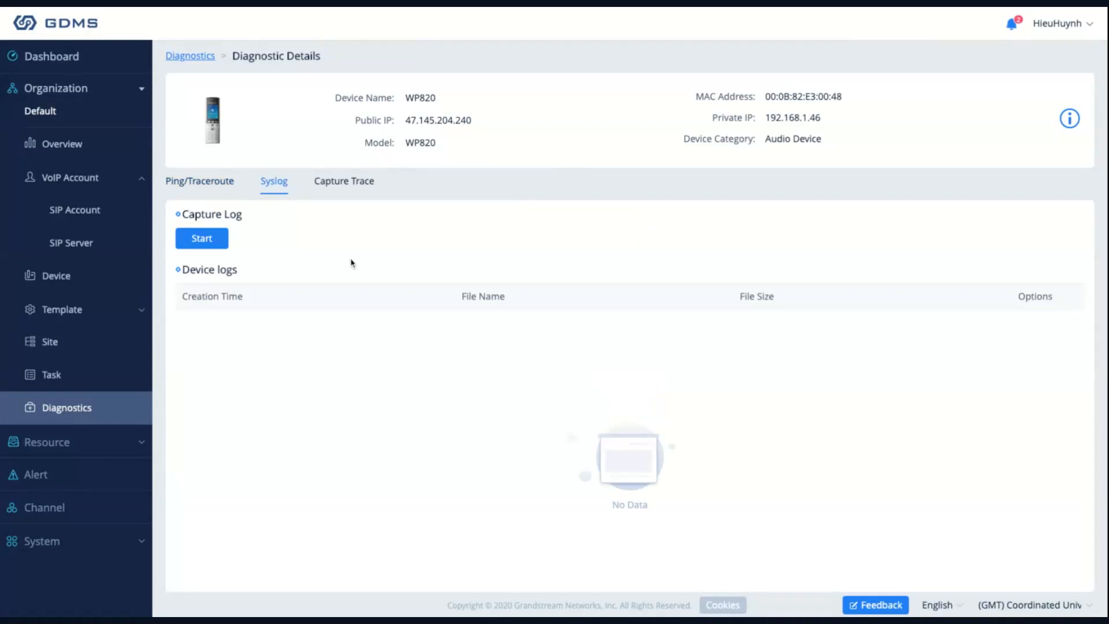
{"action": "left_click", "coordinate": [349, 191]}
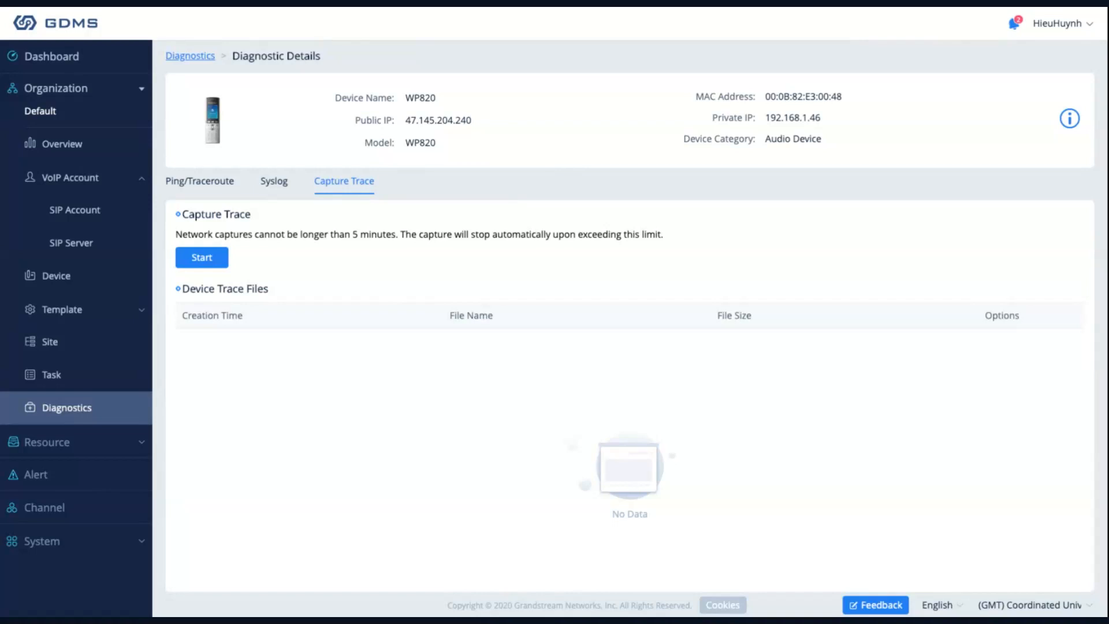
View the official and custom firmware lists under Resource, then the Other Resources page
{"action": "left_click", "coordinate": [60, 442]}
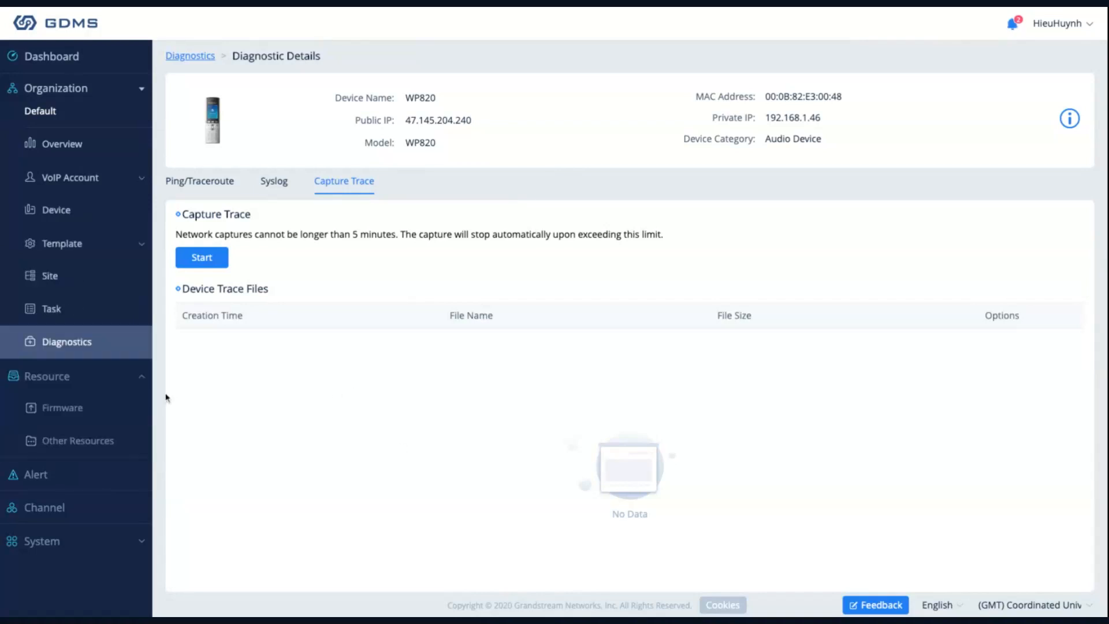
{"action": "left_click", "coordinate": [71, 406]}
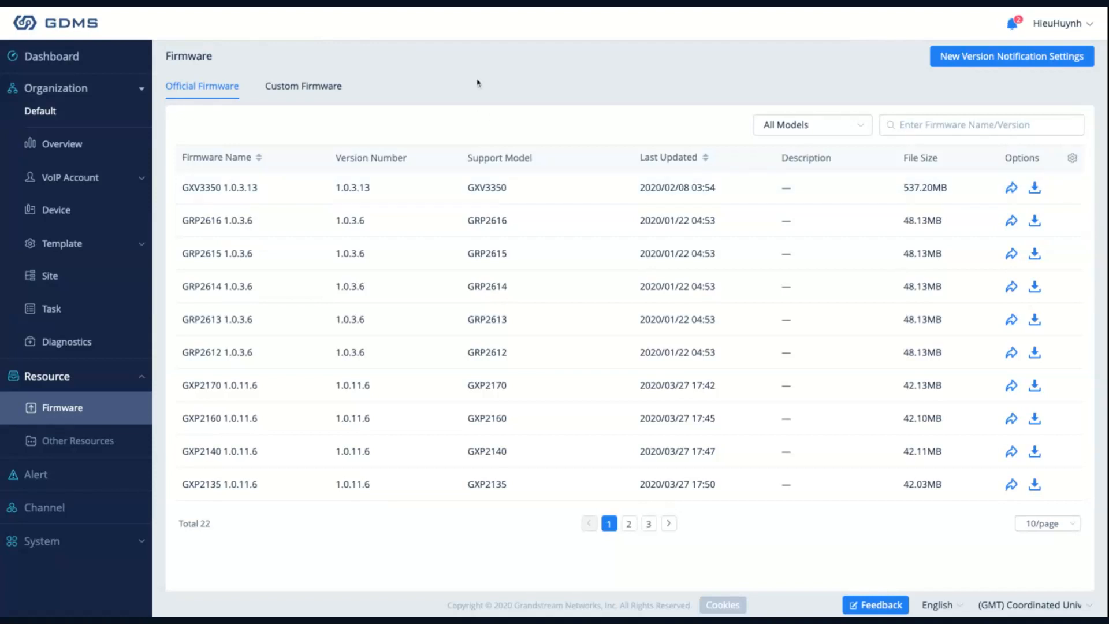
{"action": "left_click", "coordinate": [312, 87]}
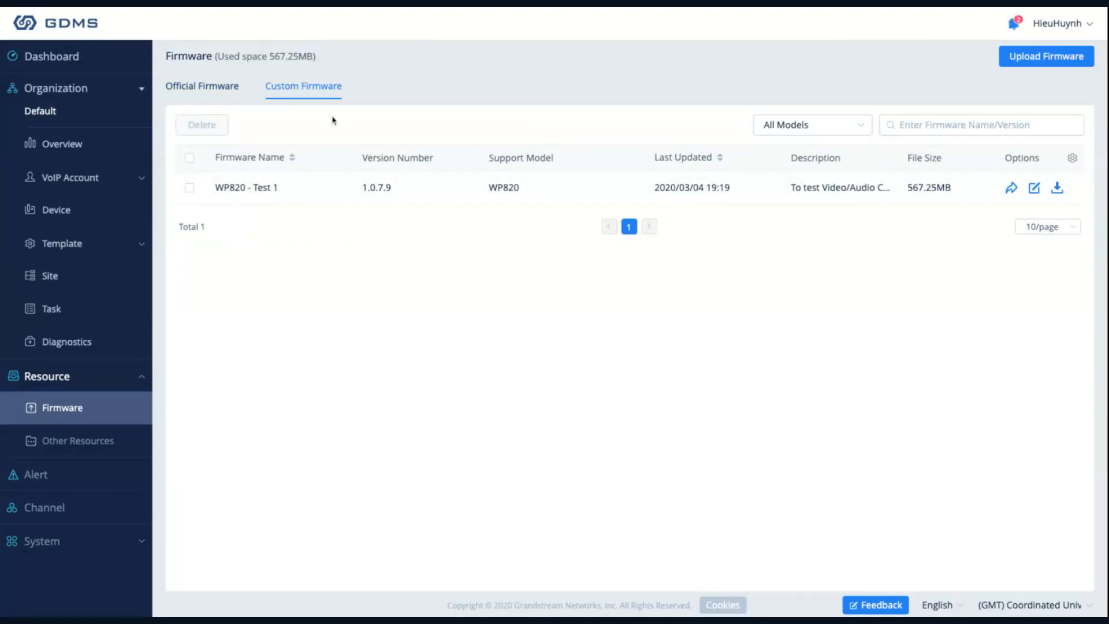
{"action": "left_click", "coordinate": [196, 88]}
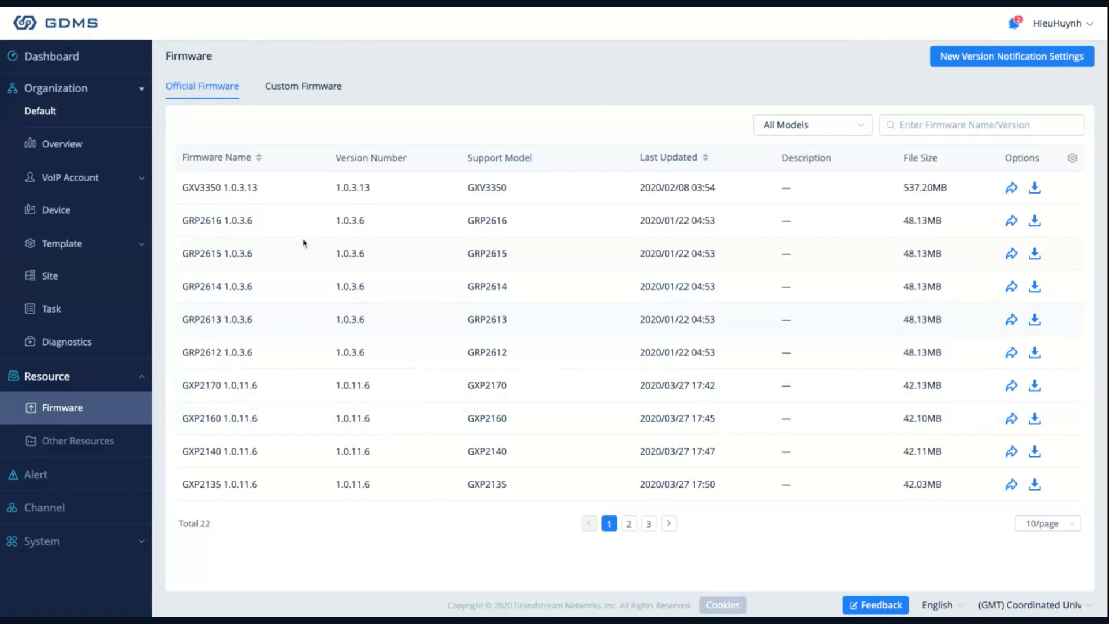
{"action": "left_click", "coordinate": [92, 442]}
View the alert list and its Message Notification Settings with the organization choices, and close the dialog without saving
{"action": "left_click", "coordinate": [37, 475]}
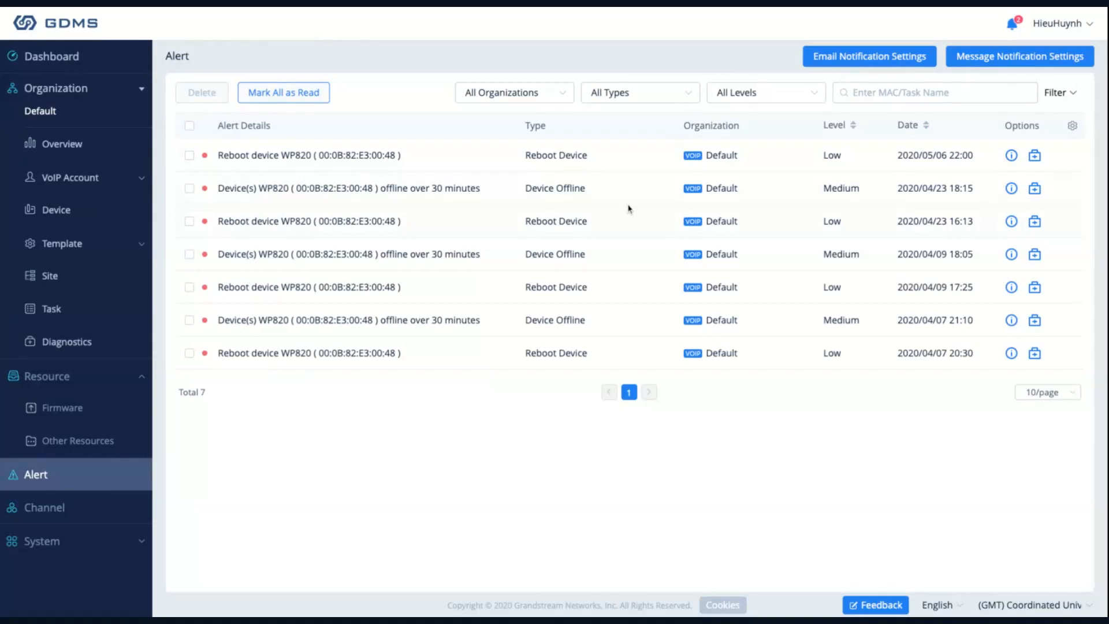
{"action": "left_click", "coordinate": [996, 58]}
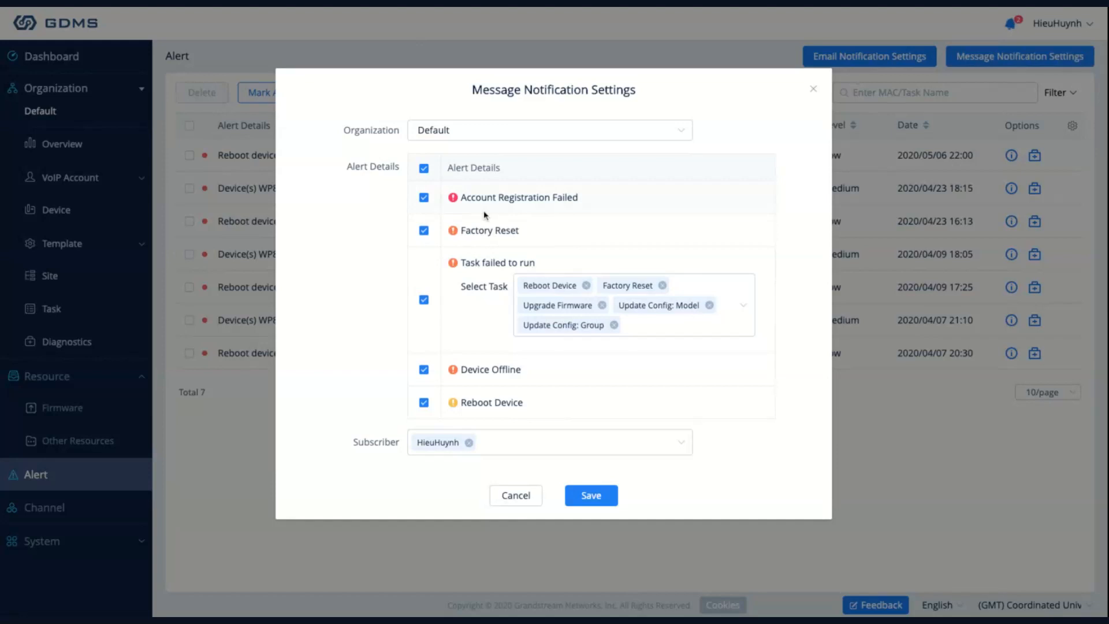
{"action": "left_click", "coordinate": [693, 132]}
{"action": "left_click", "coordinate": [703, 134]}
{"action": "left_click", "coordinate": [814, 90]}
View the Email Notification Settings, compare them with the Message Notification Settings, and close both without saving
{"action": "left_click", "coordinate": [902, 61]}
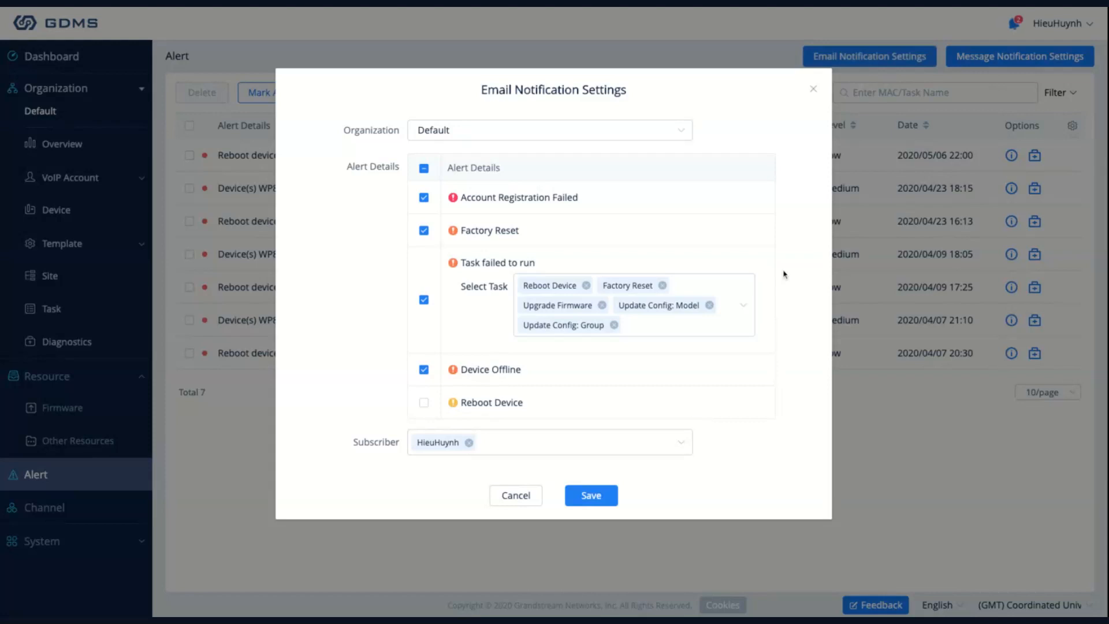
{"action": "left_click", "coordinate": [814, 89]}
{"action": "left_click", "coordinate": [1038, 59]}
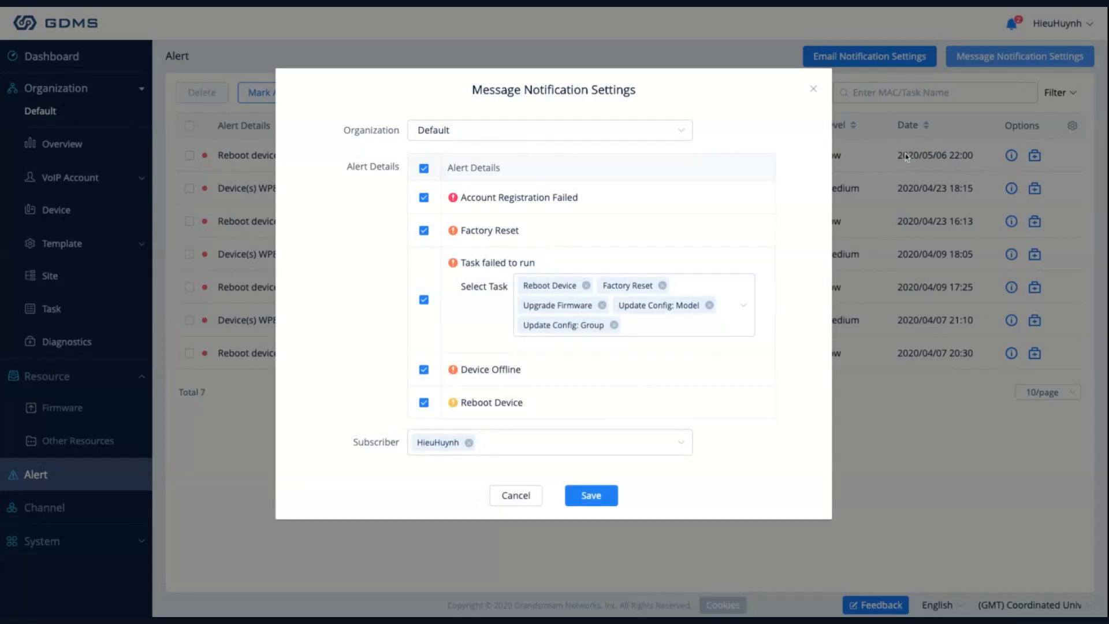
{"action": "left_click", "coordinate": [815, 90]}
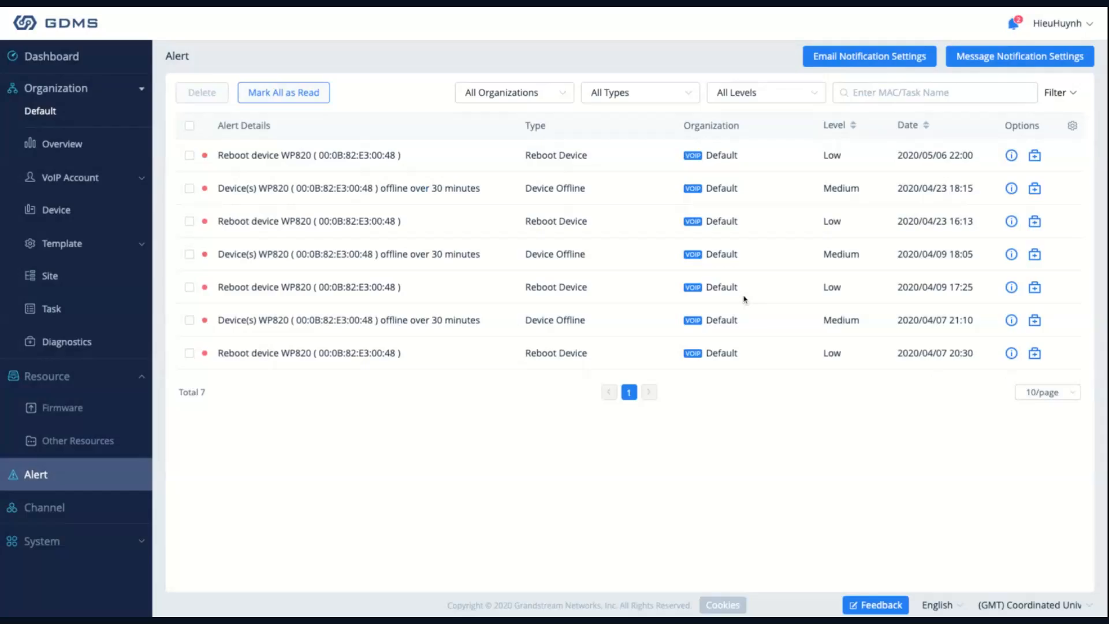